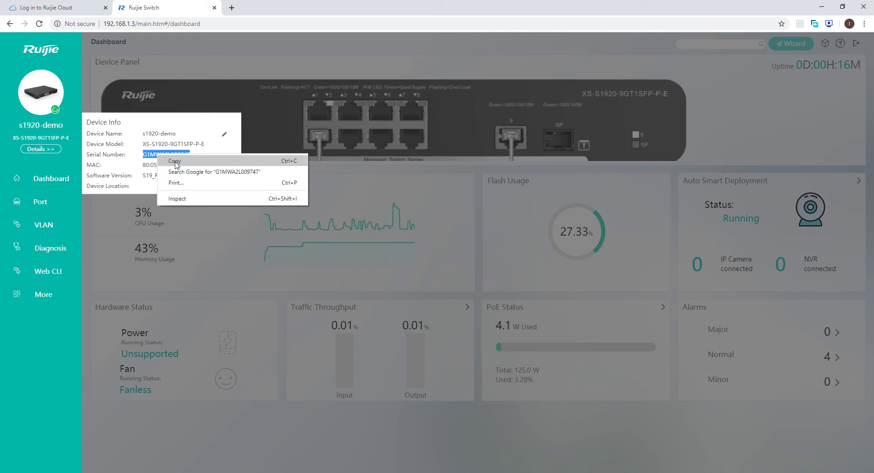
Step: Copy the switch's serial number from its device info
click(174, 162)
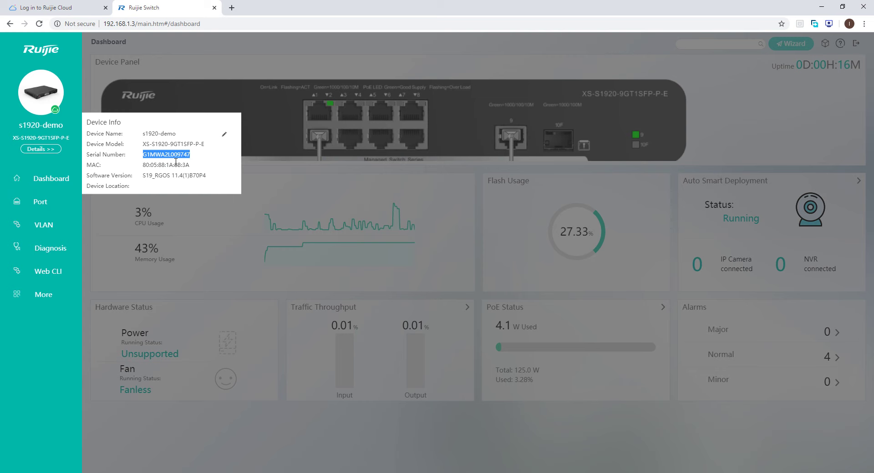
click(85, 326)
click(70, 140)
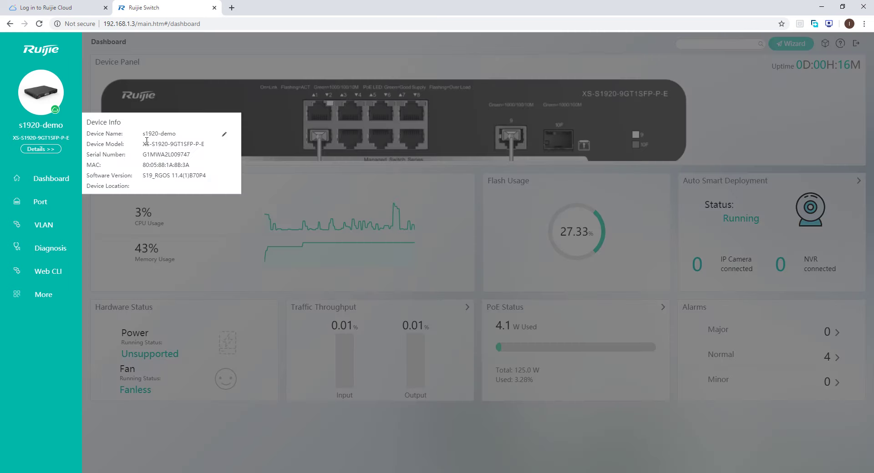
double_click(159, 155)
right_click(160, 156)
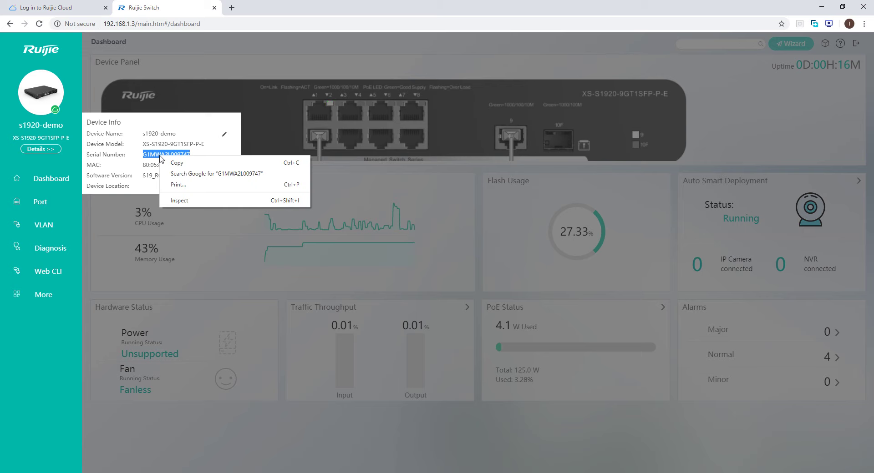
click(176, 164)
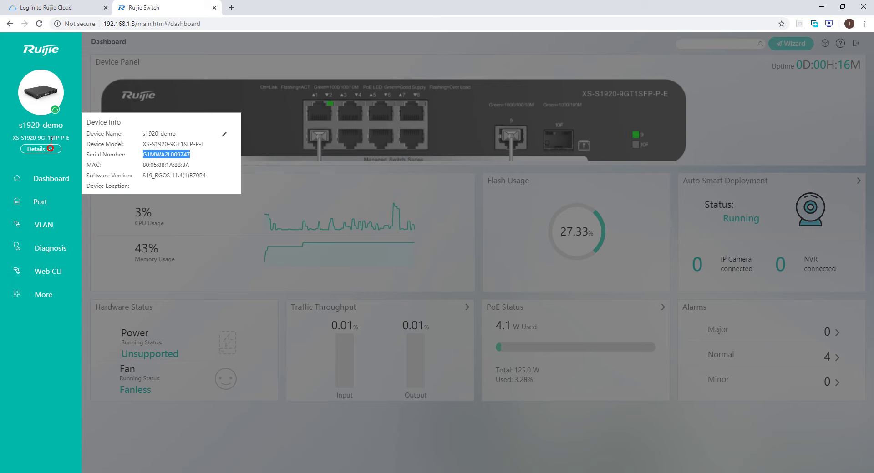
triple_click(176, 156)
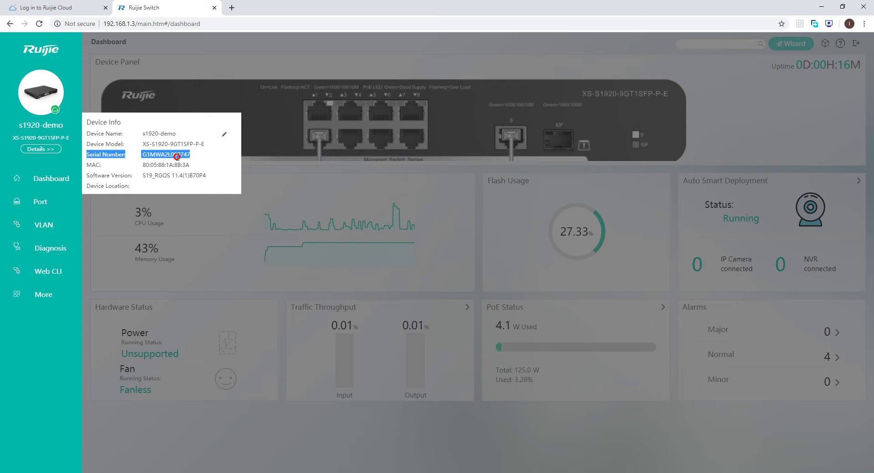
right_click(177, 157)
double_click(167, 155)
right_click(166, 157)
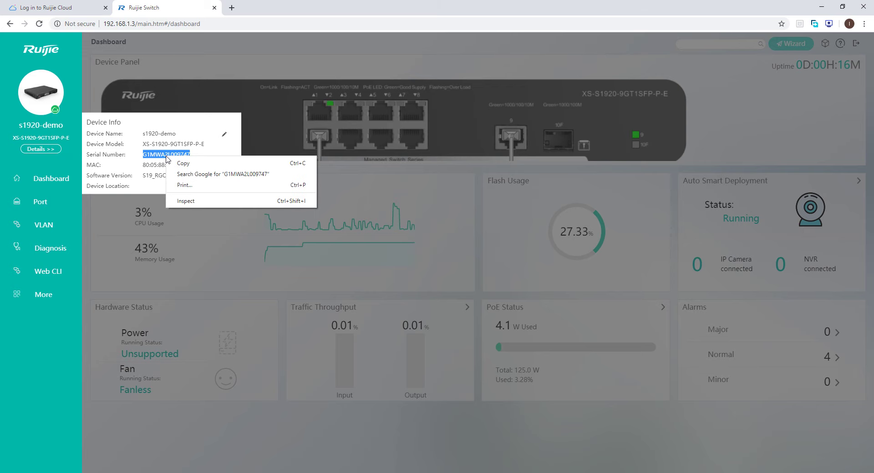
click(172, 163)
Step: Switch to Ruijie Cloud, log in with the prefilled credentials and open the switch list of the tes_office network
click(64, 8)
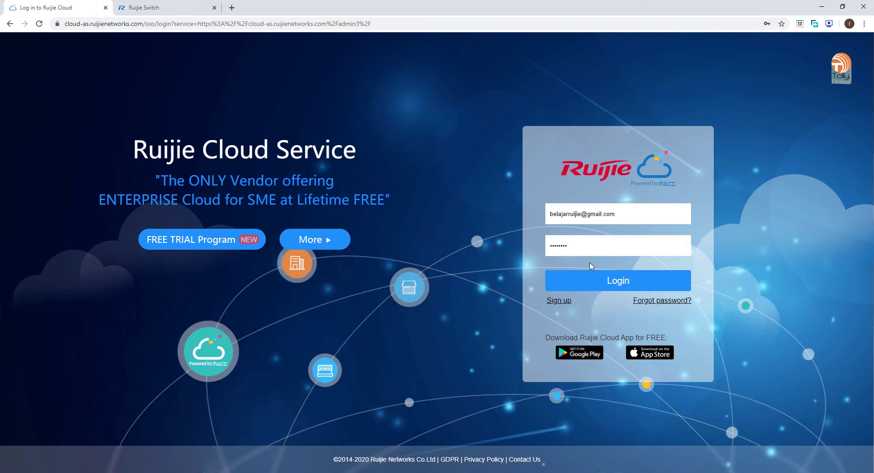
click(577, 282)
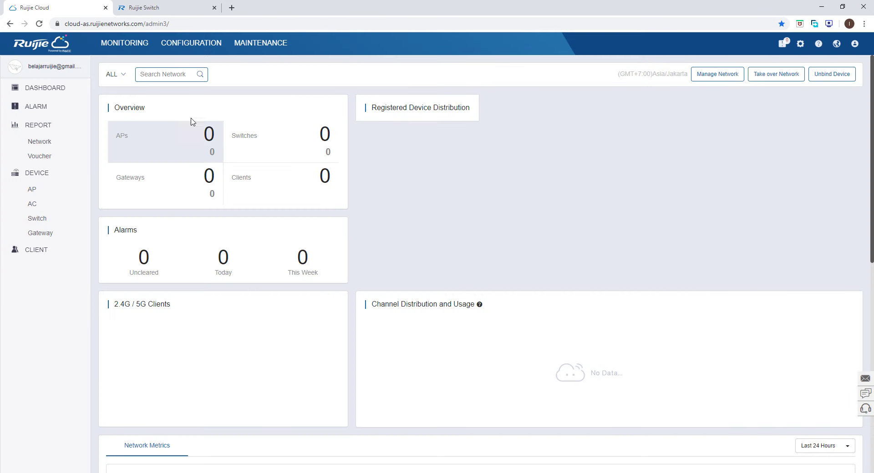
click(114, 74)
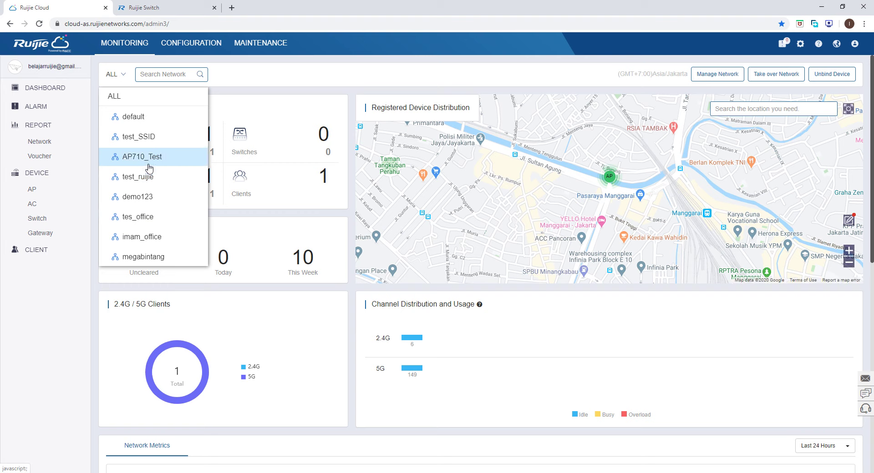
click(138, 217)
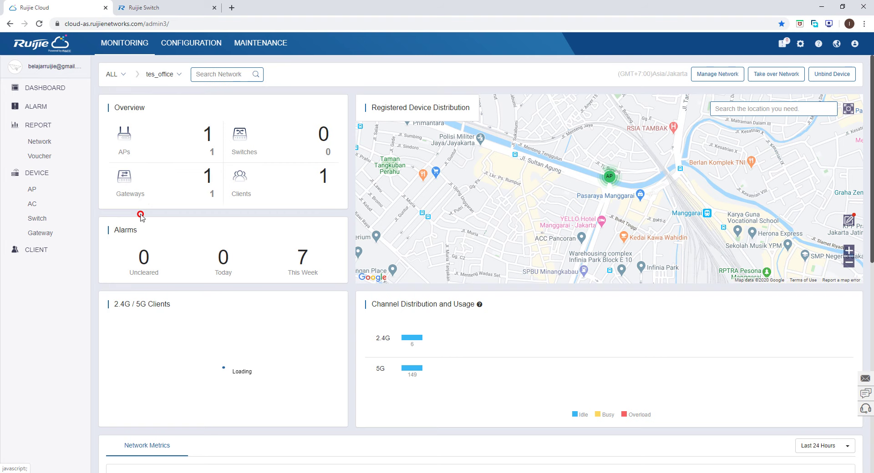
click(61, 219)
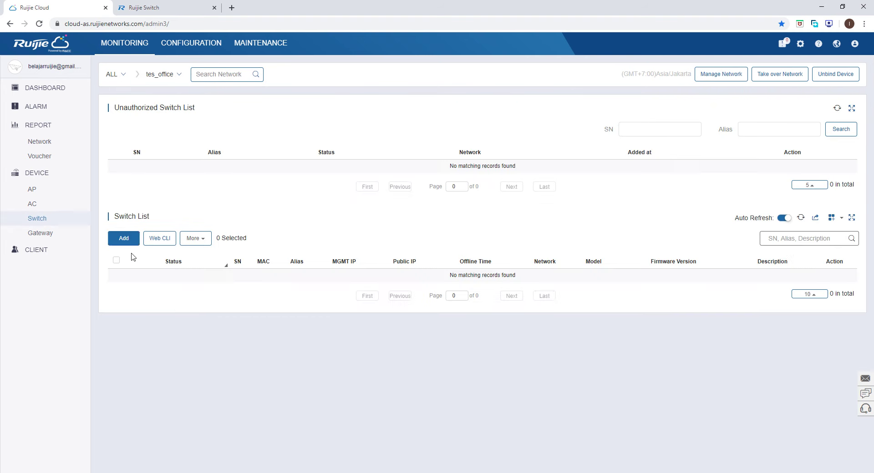
Step: Add a single switch to the network using the copied serial number and the alias demo-1920
click(124, 238)
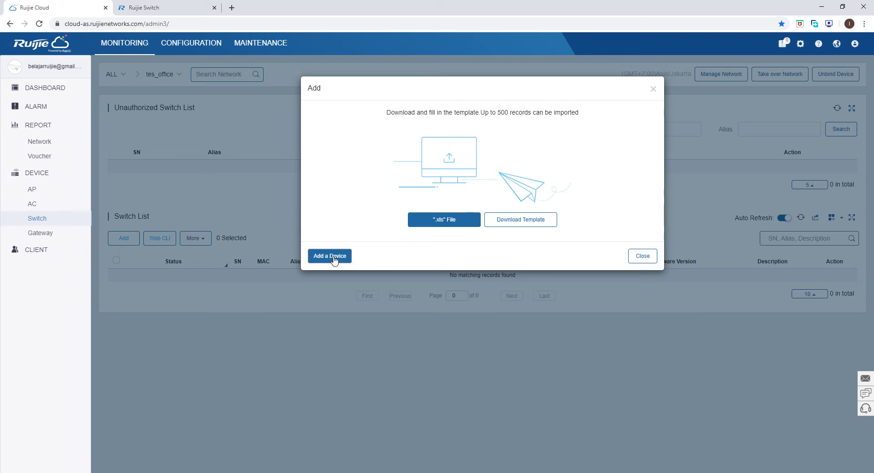
click(331, 256)
key(ctrl+v)
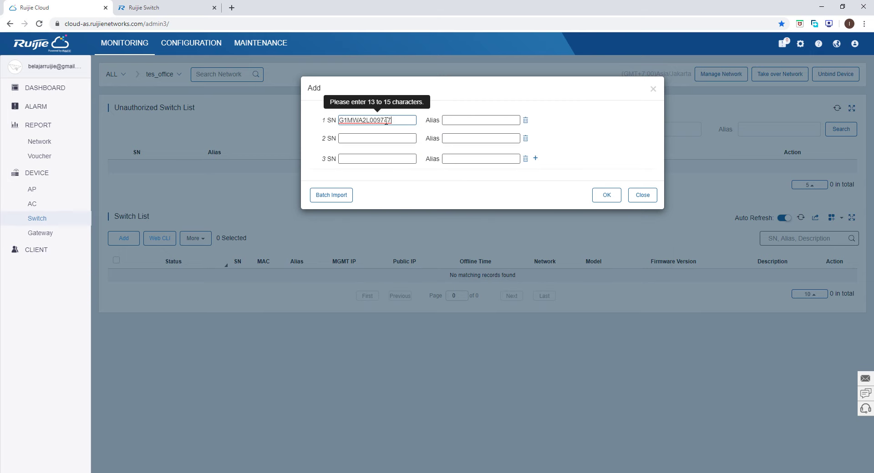
key(Tab)
text(de)
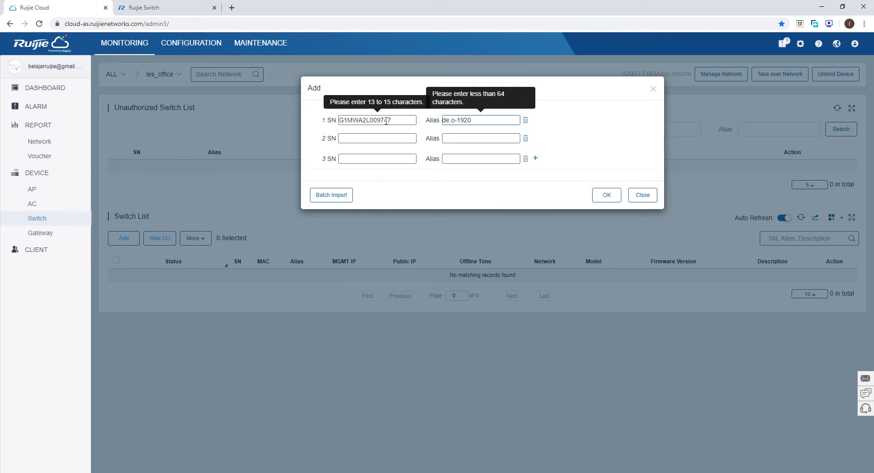
click(454, 121)
key(BackSpace)
key(BackSpace)
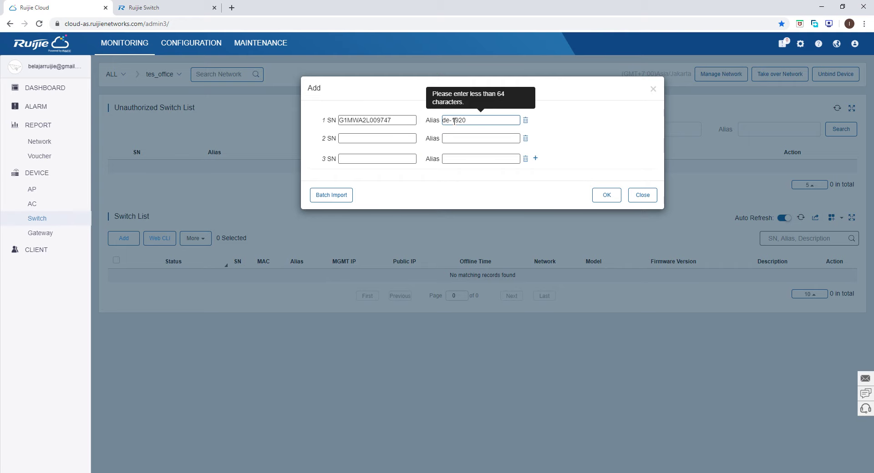
text(mo)
click(597, 194)
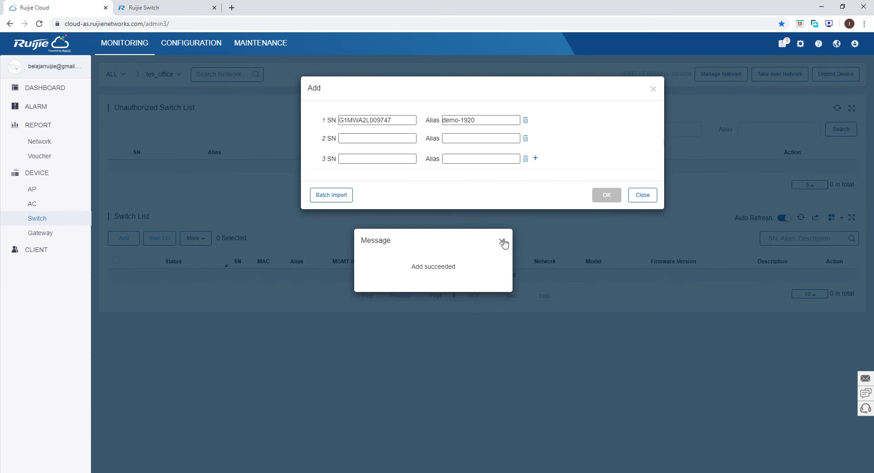
click(501, 242)
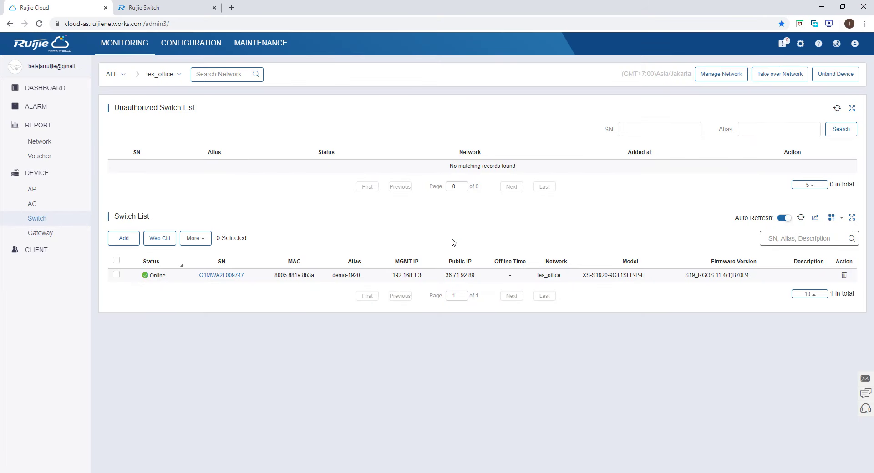
Step: Examine the overview and log record in the newly added switch's details
click(39, 219)
click(233, 276)
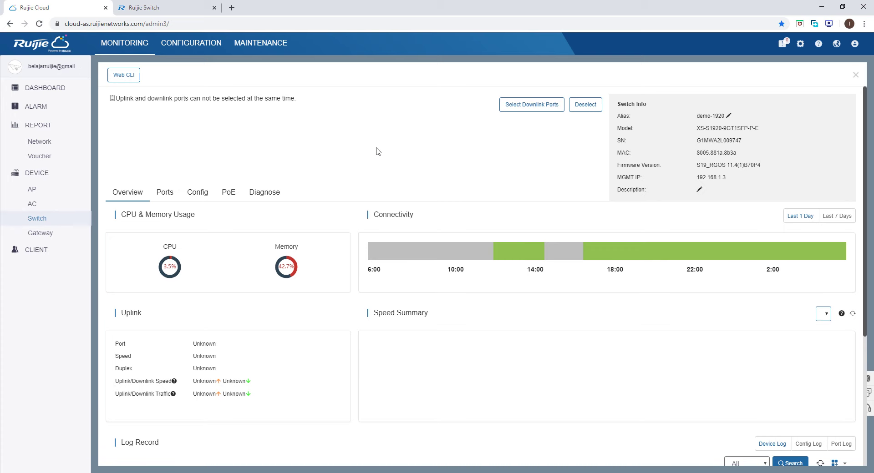
click(854, 78)
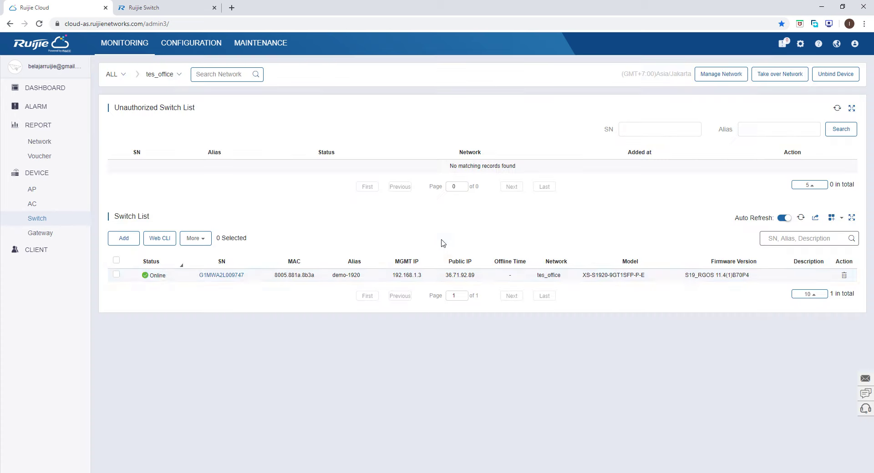
click(219, 278)
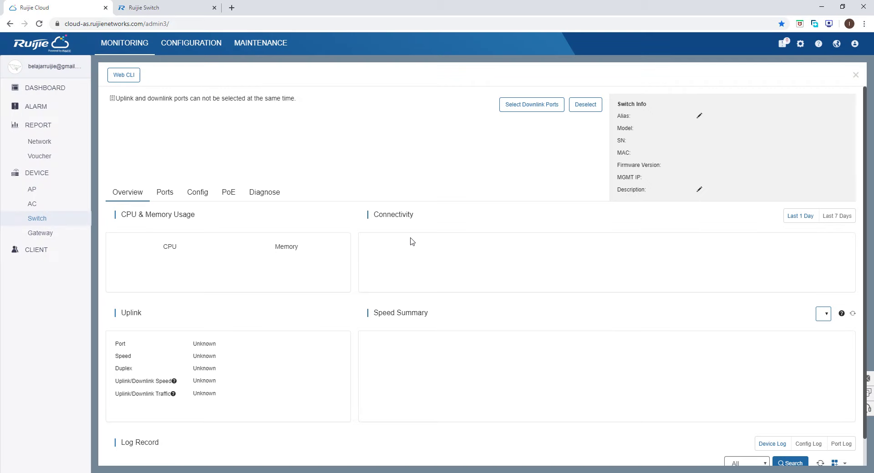
click(855, 76)
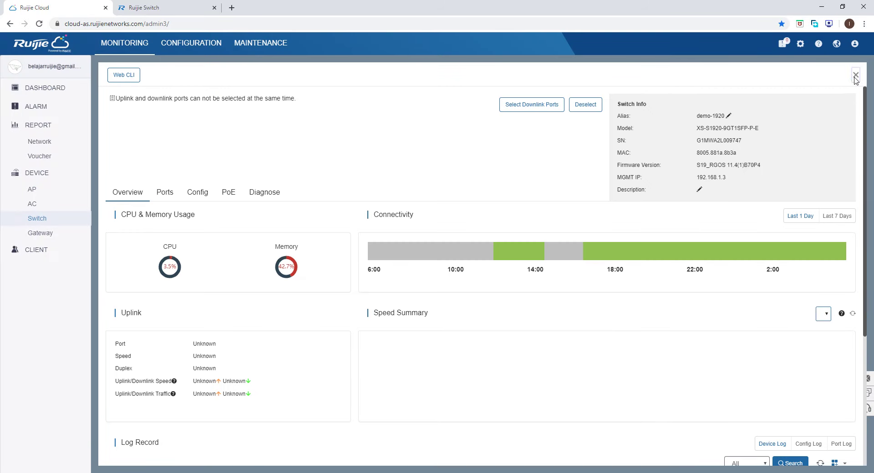
click(238, 280)
scroll(238, 279, down, 4)
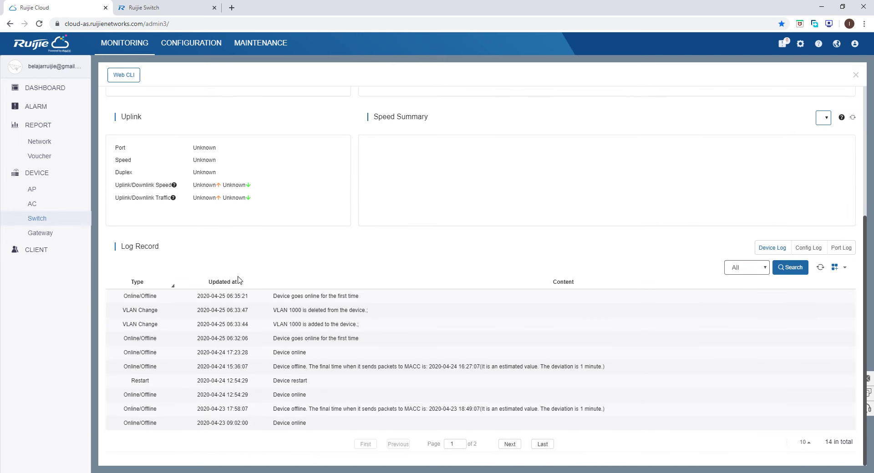
scroll(238, 279, up, 5)
click(850, 75)
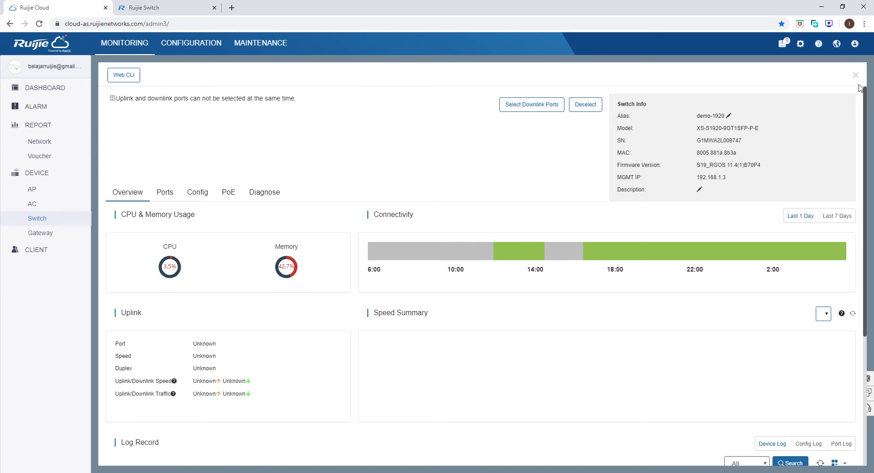
click(855, 75)
Step: Check the VLAN and DHCP configuration of the demo-1920 switch and close its details
click(208, 281)
click(197, 196)
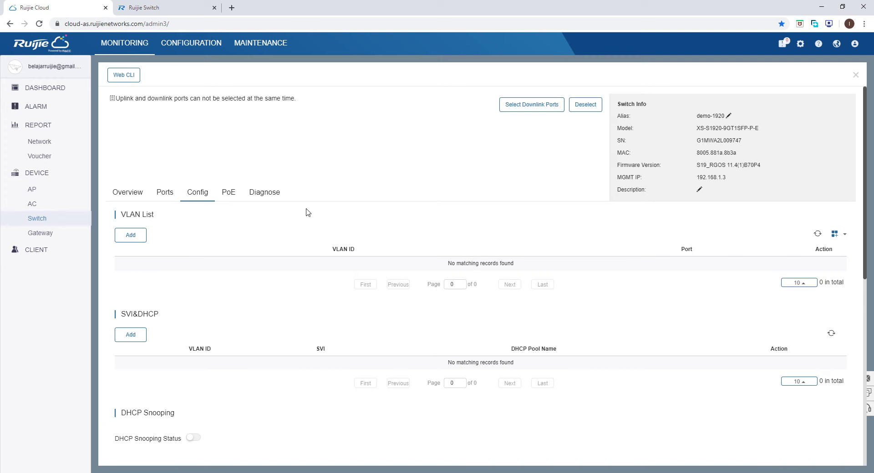
click(855, 76)
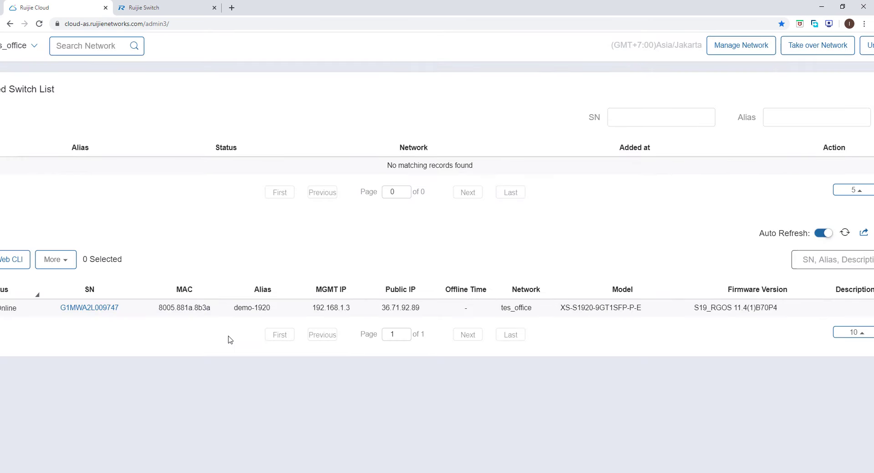
Step: Reopen the demo-1920 switch's configuration and add VLAN 1000 to its VLAN list
key(ctrl+0)
click(220, 277)
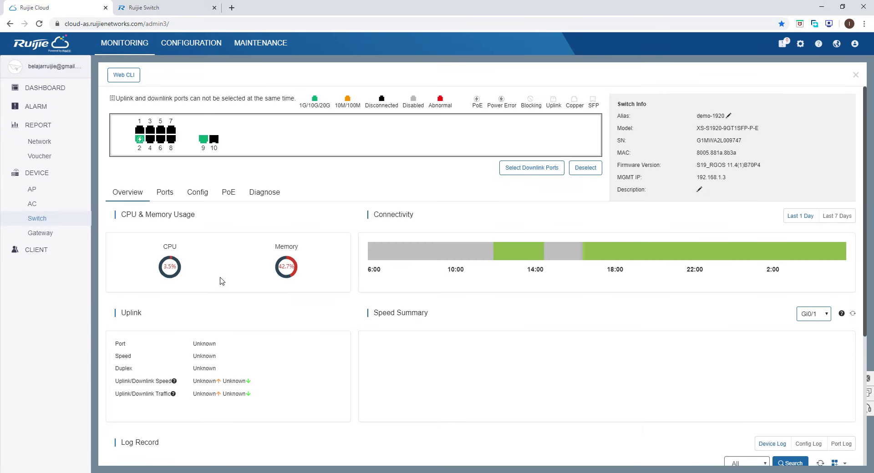
click(191, 194)
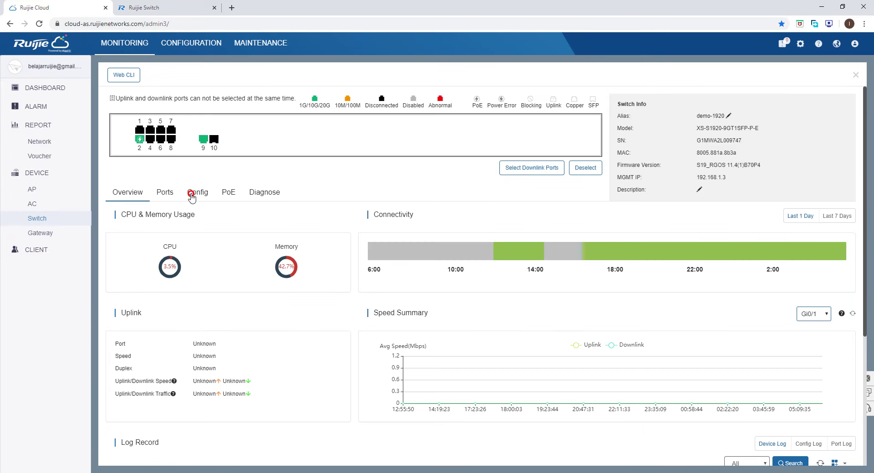
scroll(256, 248, down, 2)
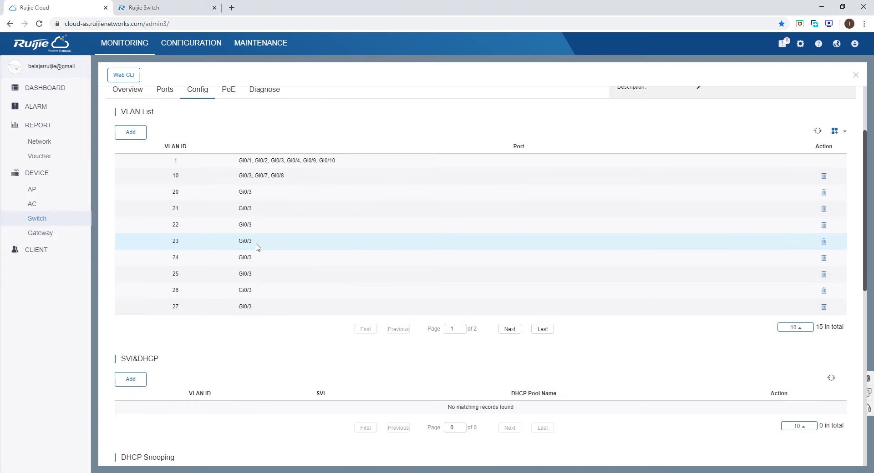
scroll(256, 247, up, 1)
click(131, 156)
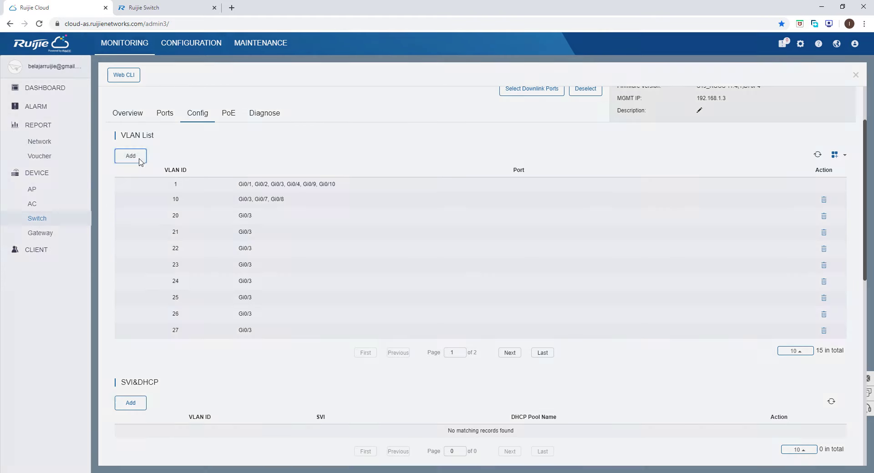
click(486, 126)
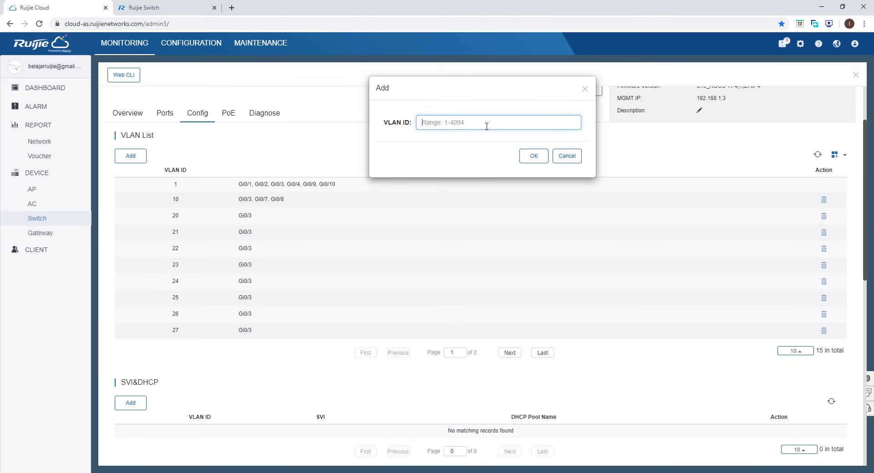
text(1000)
click(539, 156)
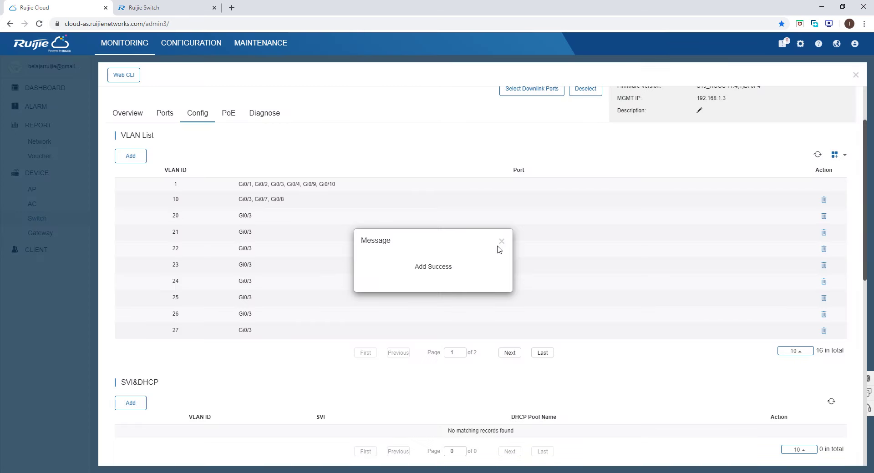
click(501, 241)
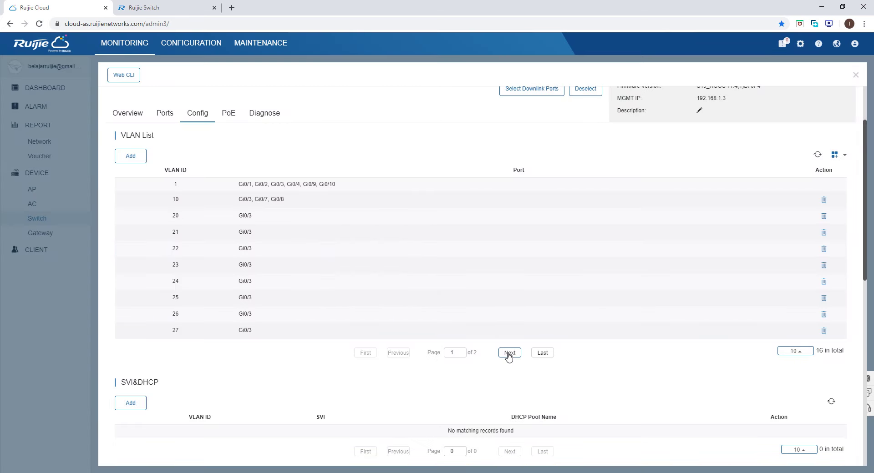
Step: Review the second page of the VLAN list for VLAN 1000 and the configuration sections below it
click(510, 353)
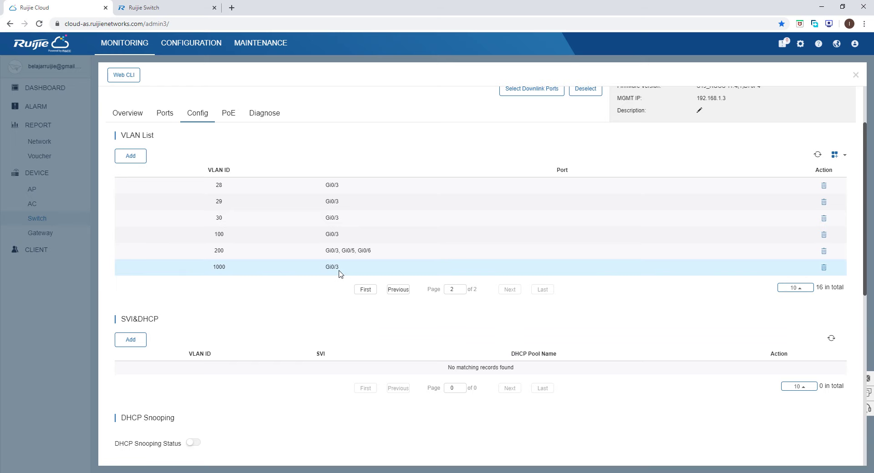
scroll(269, 333, down, 2)
scroll(268, 335, up, 2)
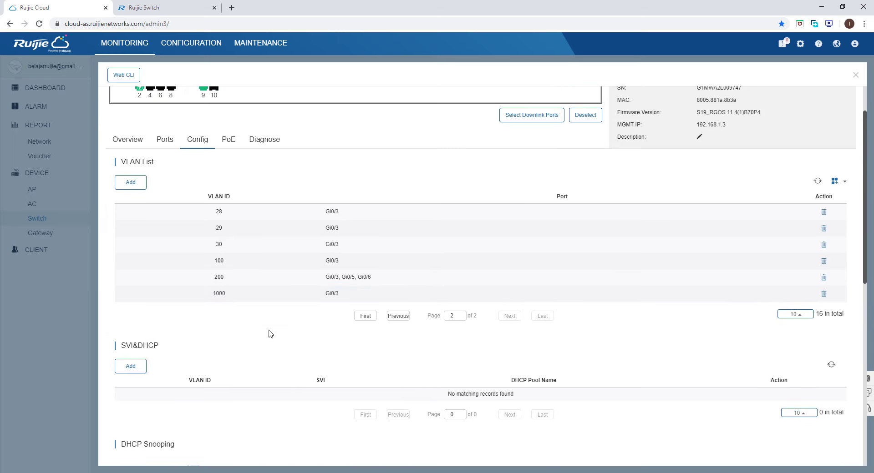
scroll(269, 334, up, 1)
scroll(269, 334, down, 3)
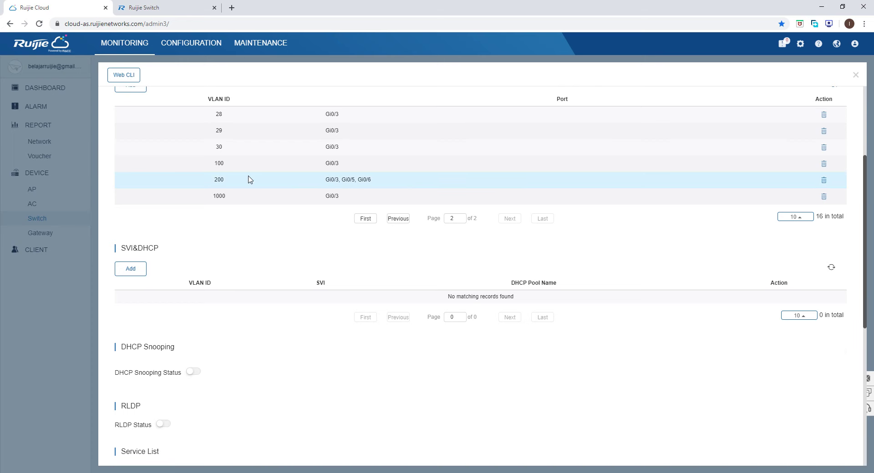
Step: Assign port 8 of the demo-1920 switch to VLAN 1000 and save the port settings
scroll(248, 179, up, 1)
scroll(208, 158, up, 1)
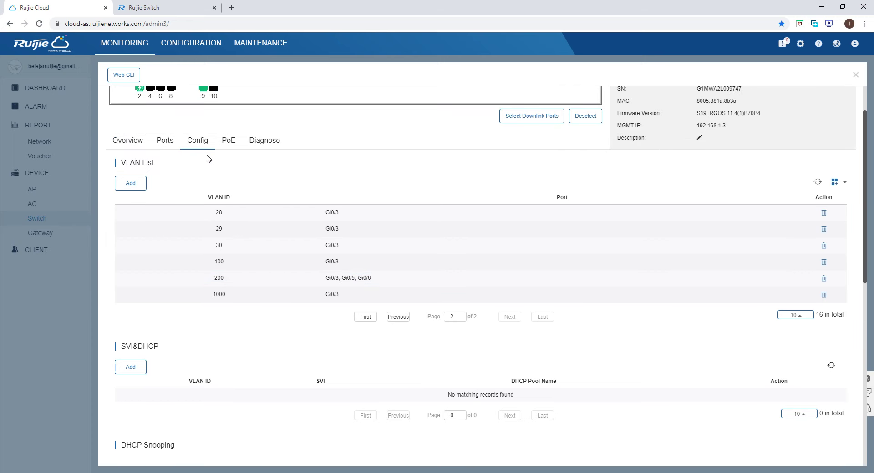
click(171, 145)
scroll(295, 163, up, 1)
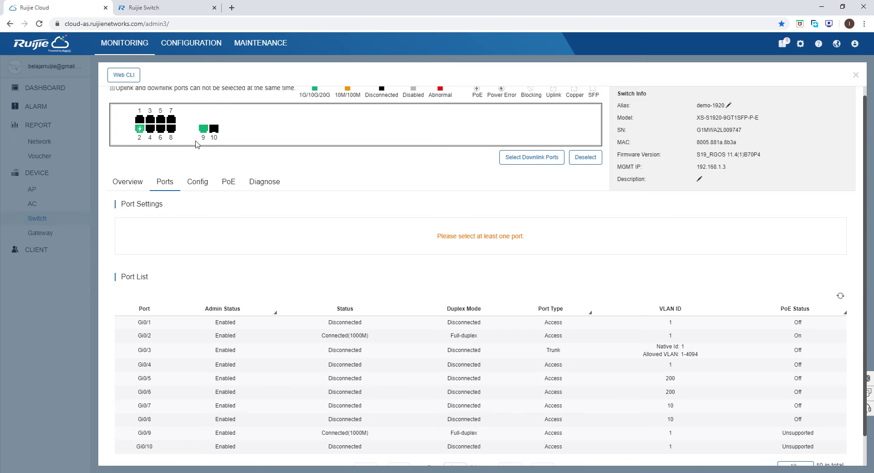
scroll(361, 224, down, 1)
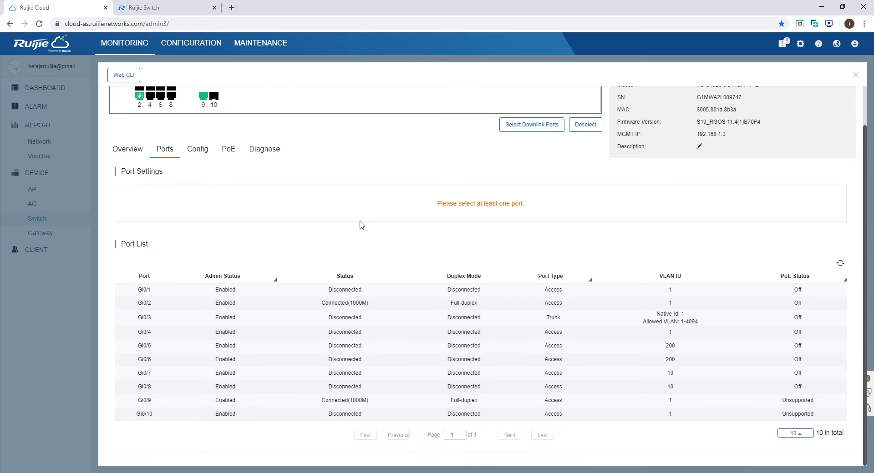
click(171, 101)
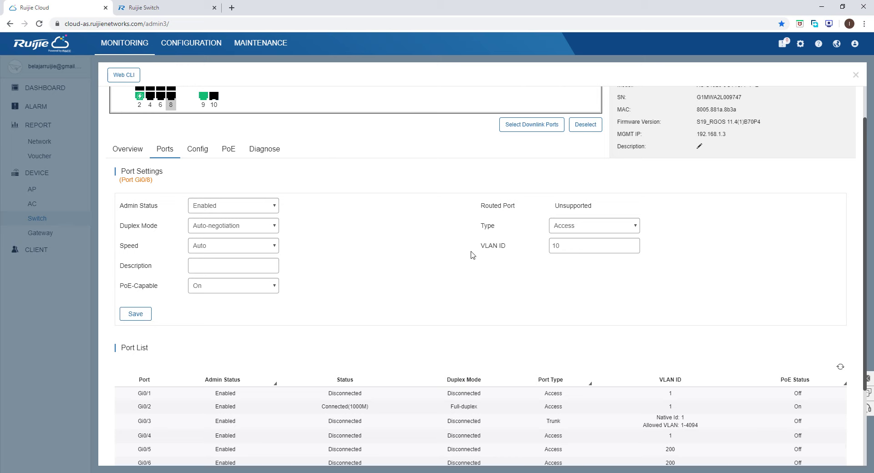
click(587, 244)
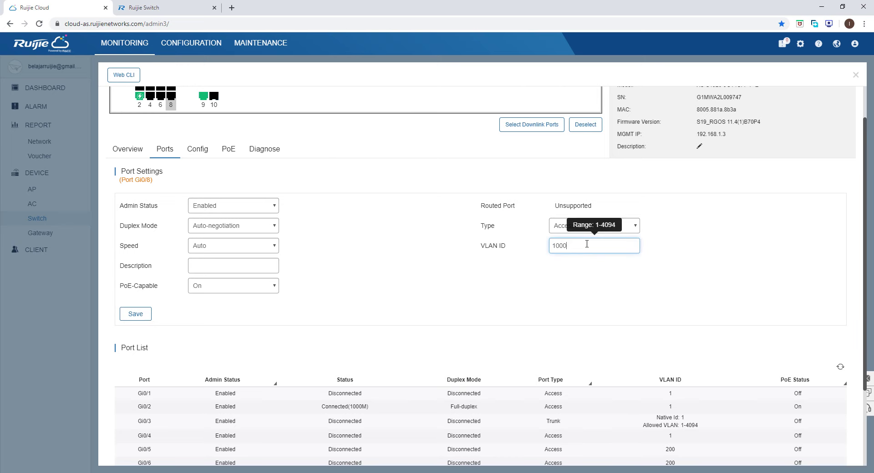
click(135, 314)
click(502, 241)
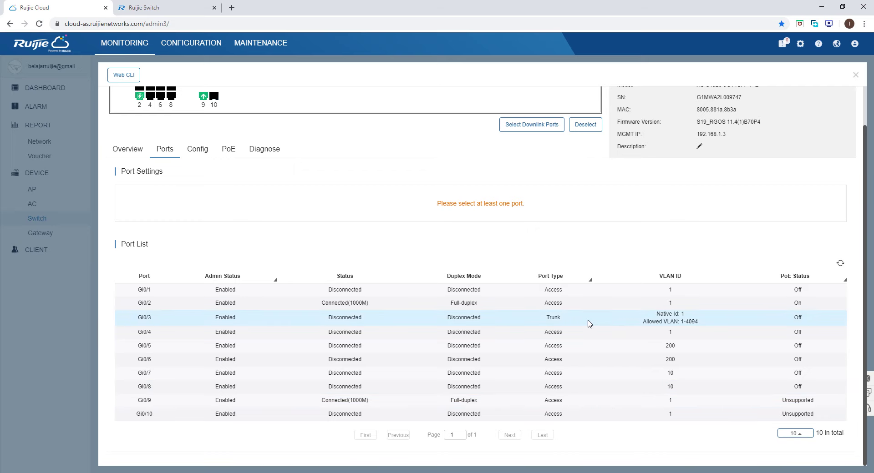
Step: Check port 8's VLAN in its settings and in the port list, and close the switch details
scroll(588, 324, up, 1)
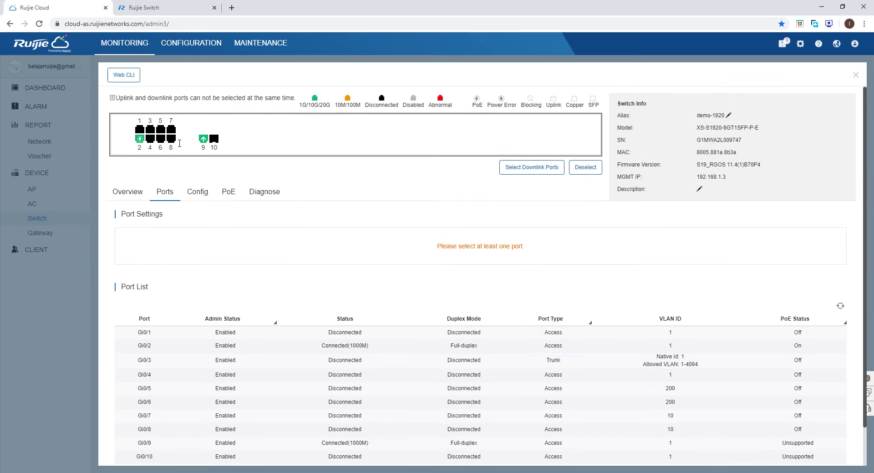
click(171, 139)
scroll(423, 305, down, 3)
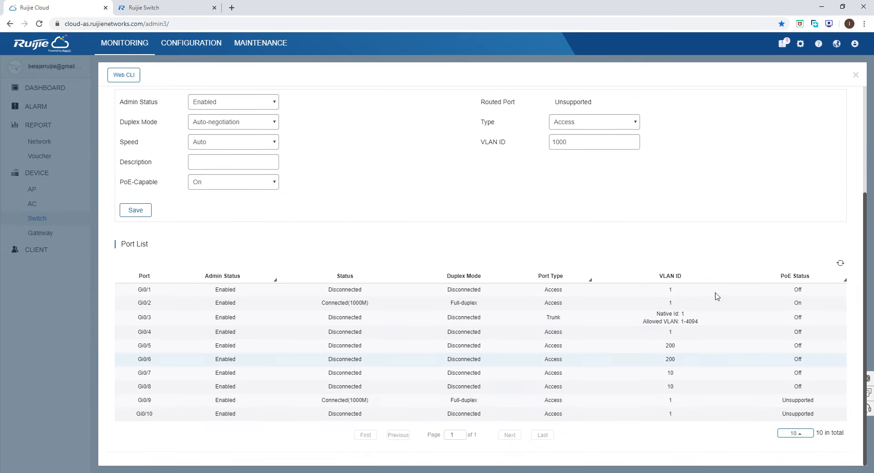
scroll(716, 255, up, 3)
click(855, 76)
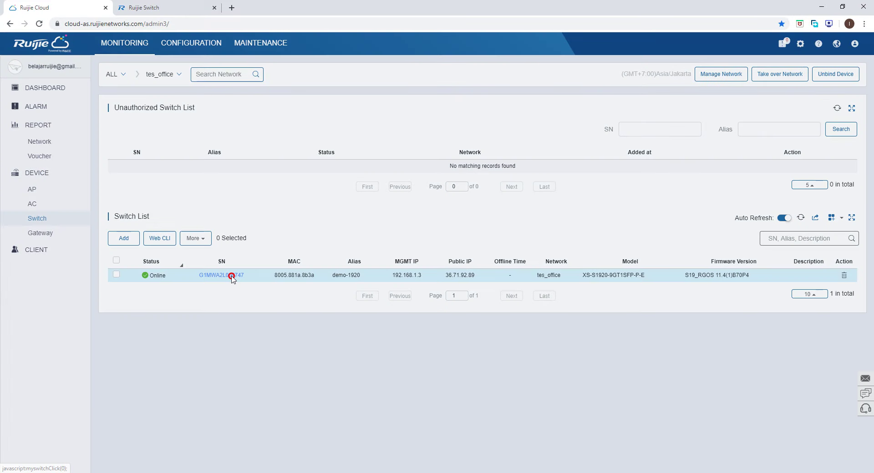
Step: Reopen the demo-1920 switch's port list, check the VLAN ID of port Gi0/8, and refresh the list
click(232, 276)
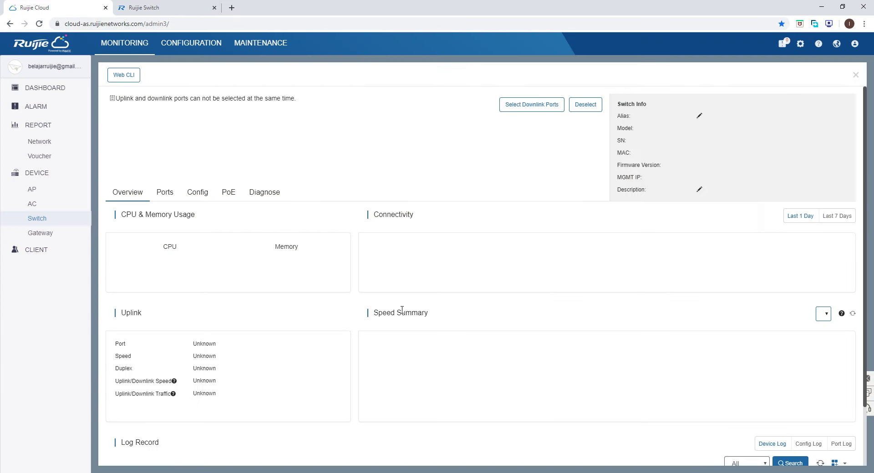
scroll(342, 248, down, 2)
click(166, 112)
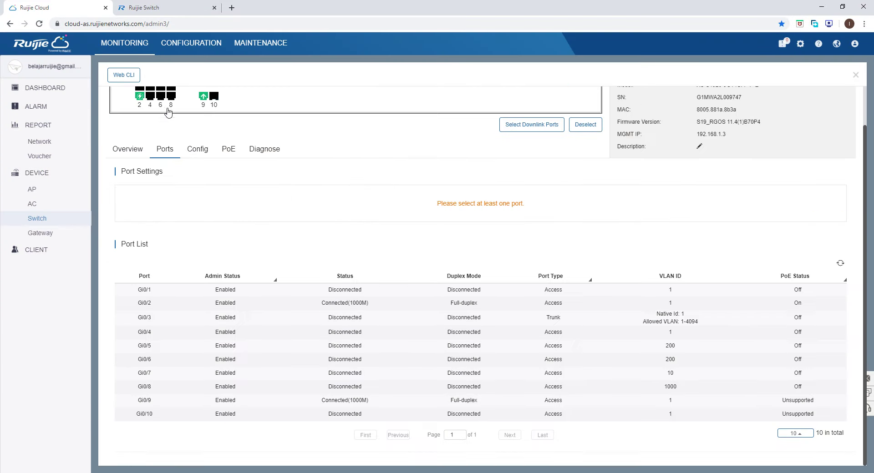
click(672, 386)
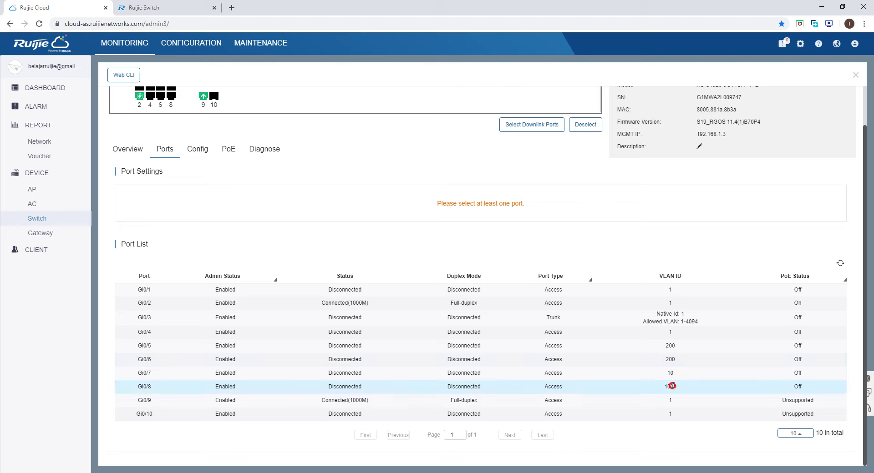
double_click(671, 386)
click(840, 264)
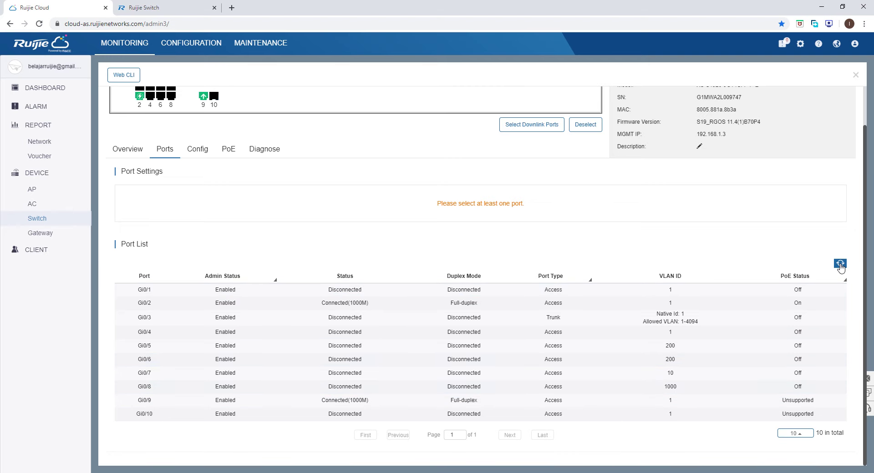
click(840, 265)
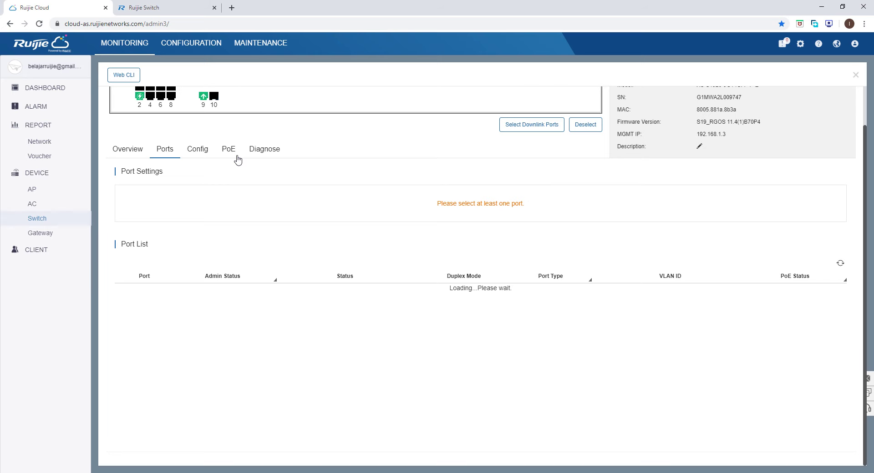
Step: Set the VLAN ID of port 7 to 100 and save the port settings
scroll(190, 143, up, 1)
click(172, 131)
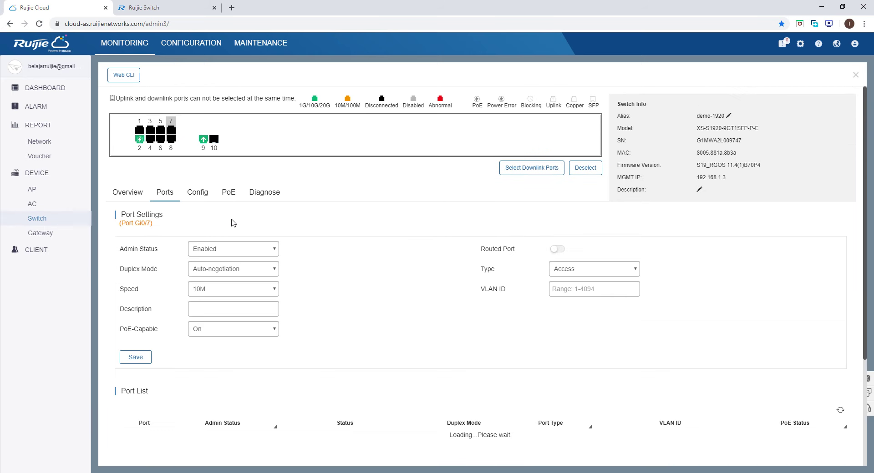
click(601, 289)
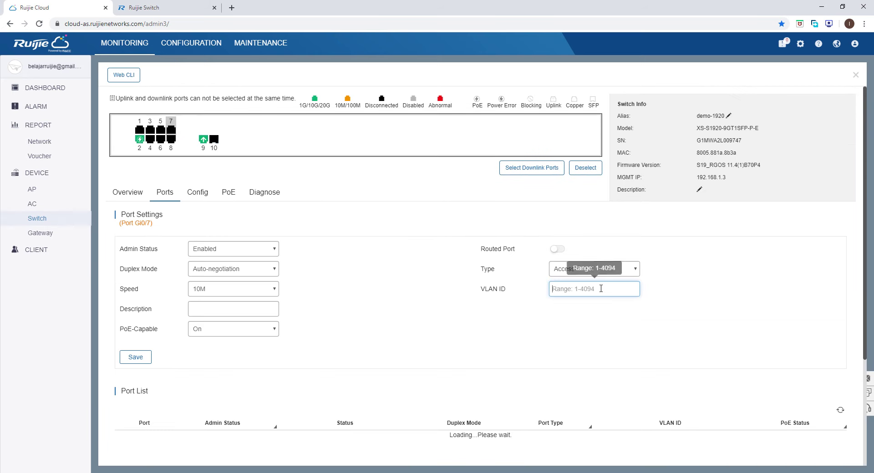
text(101)
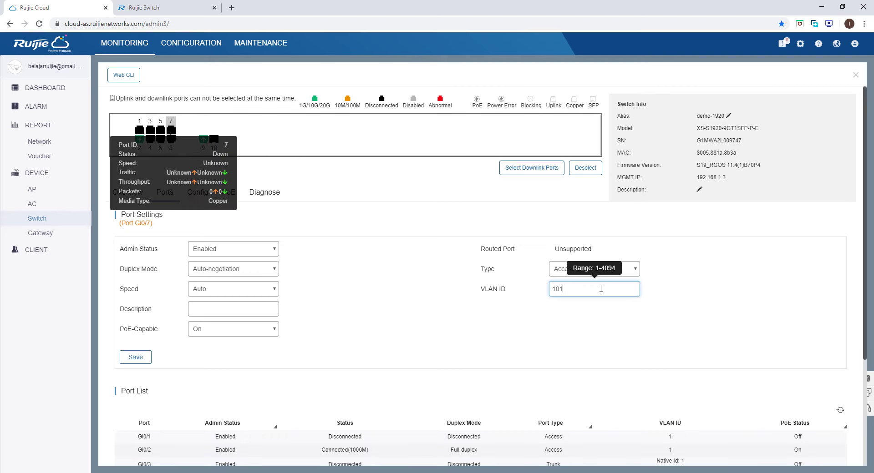
text(00)
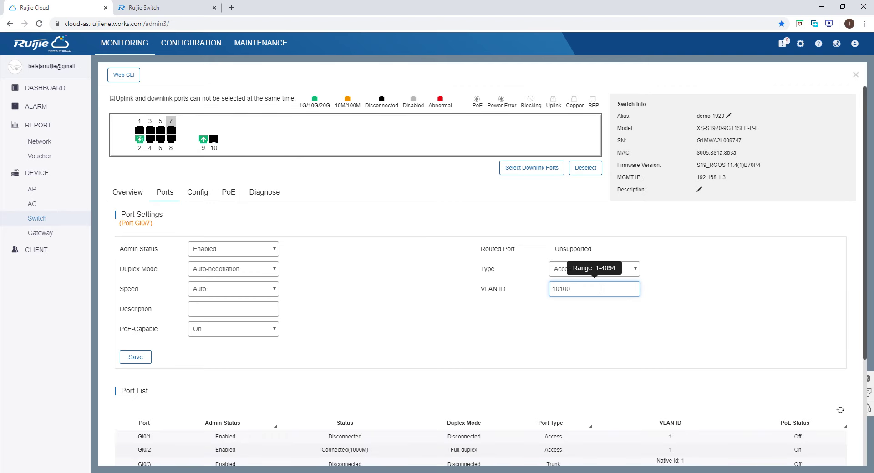
scroll(601, 289, down, 3)
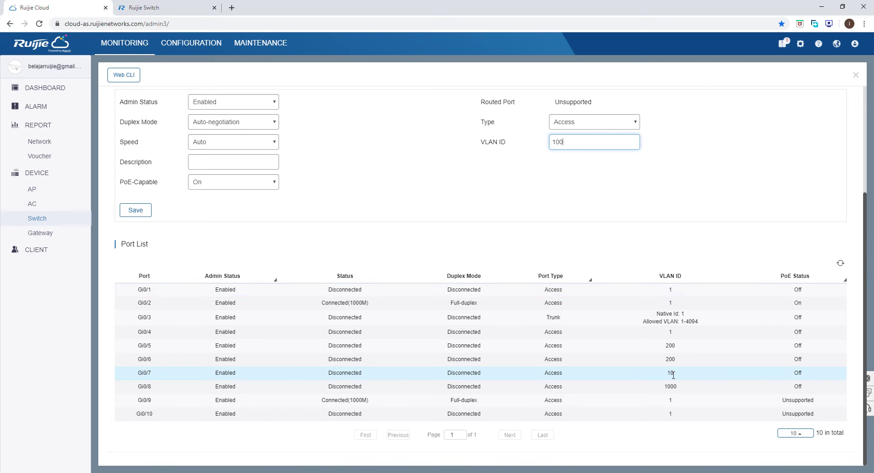
scroll(363, 183, up, 2)
scroll(362, 184, up, 1)
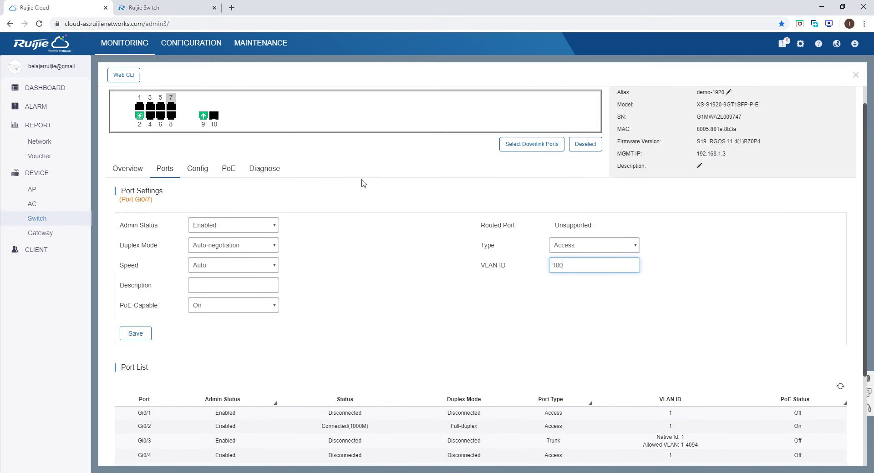
scroll(324, 197, down, 2)
click(138, 283)
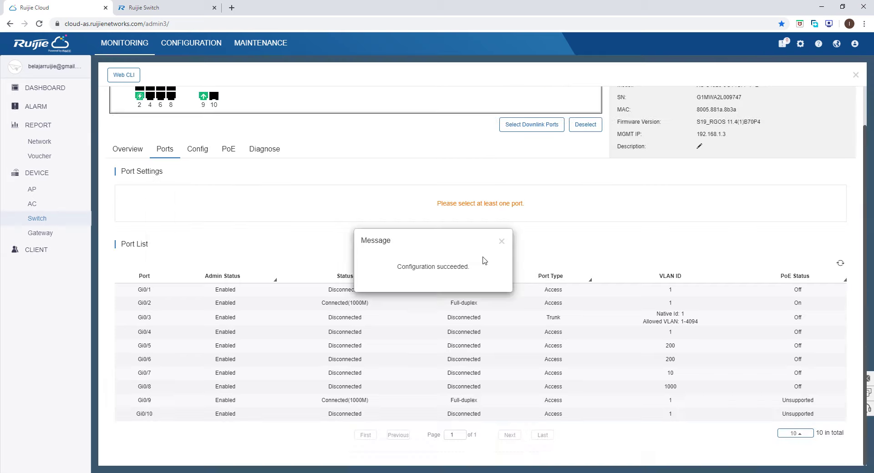
click(501, 241)
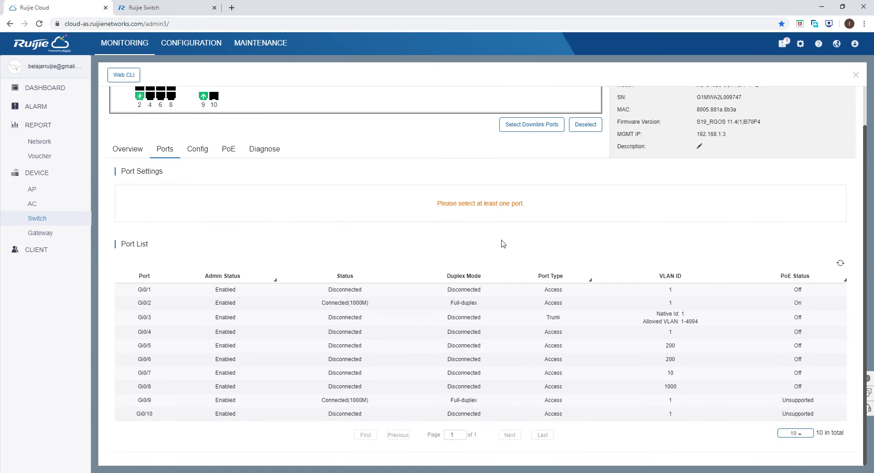
Step: Refresh the port list and check the VLAN ID of port Gi0/7
click(840, 264)
double_click(666, 376)
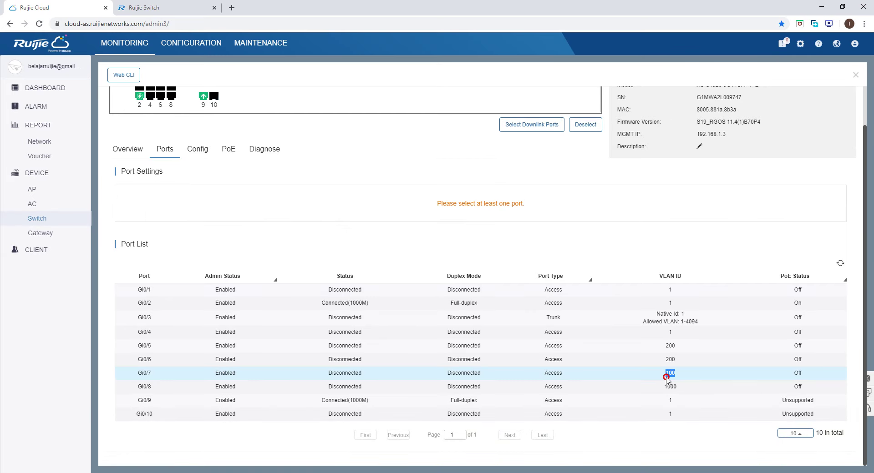
click(604, 222)
Step: Configure port 6 as a trunk with native ID 1 and allowed VLANs 10,20, and save the settings
scroll(371, 148, up, 1)
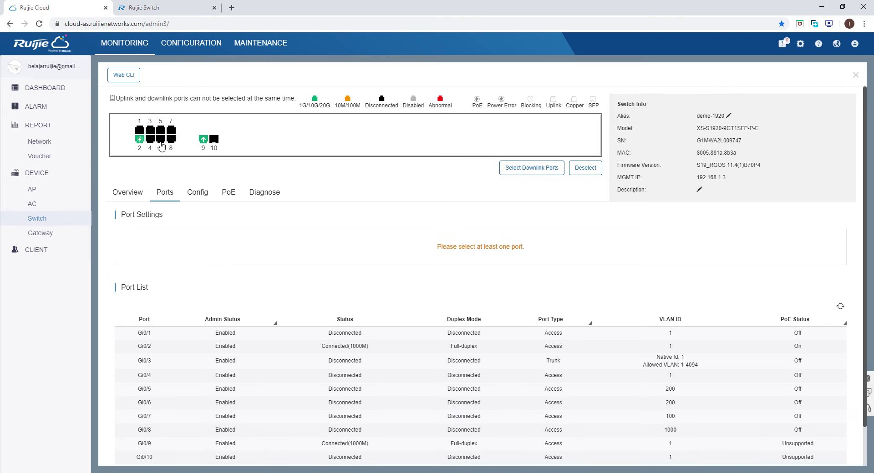
click(160, 141)
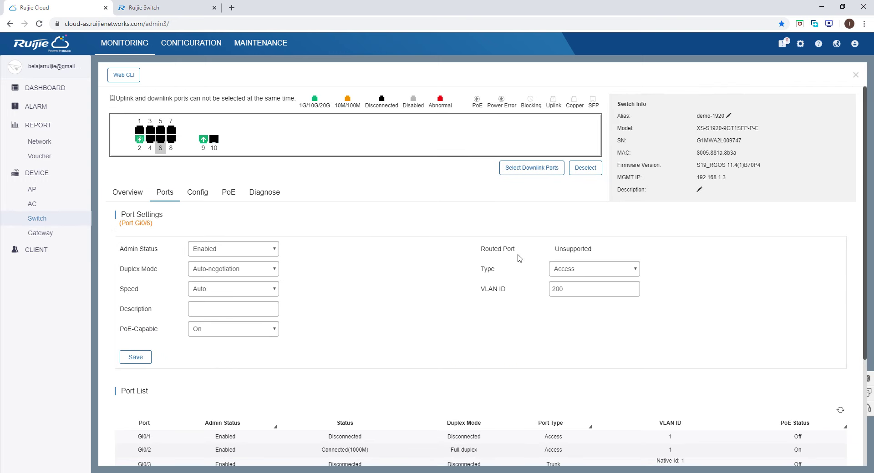
click(584, 267)
click(578, 288)
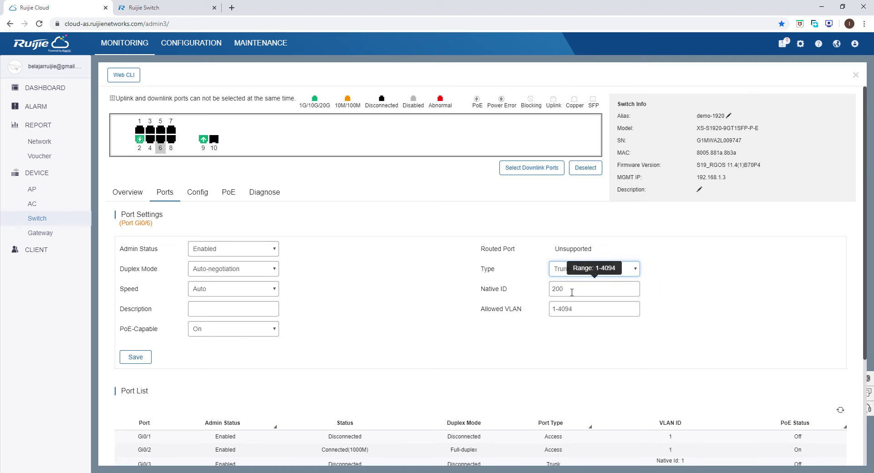
double_click(572, 290)
text(1)
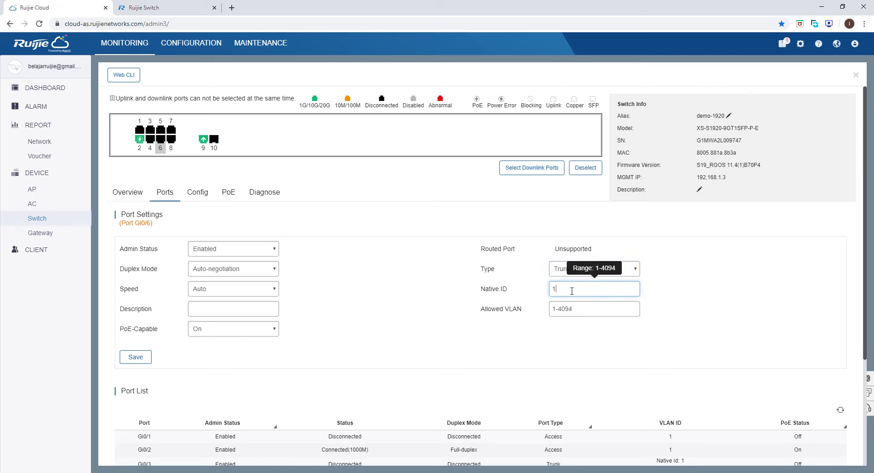
click(576, 309)
key(ctrl+a)
text(1-)
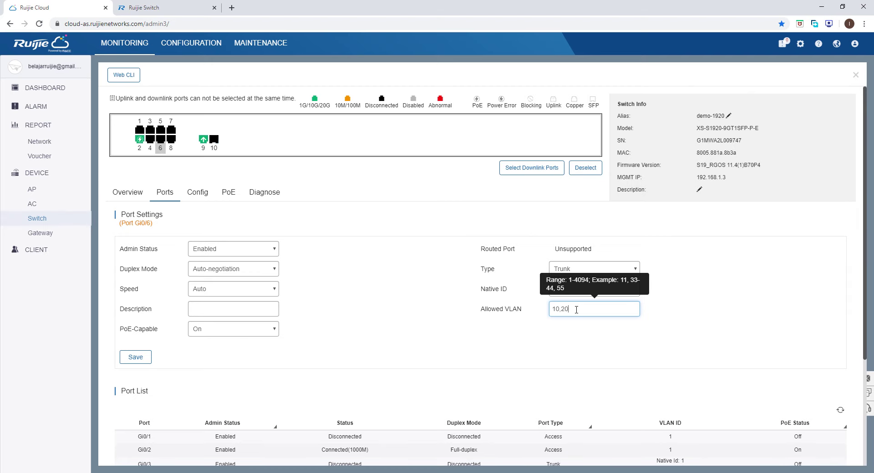
click(136, 357)
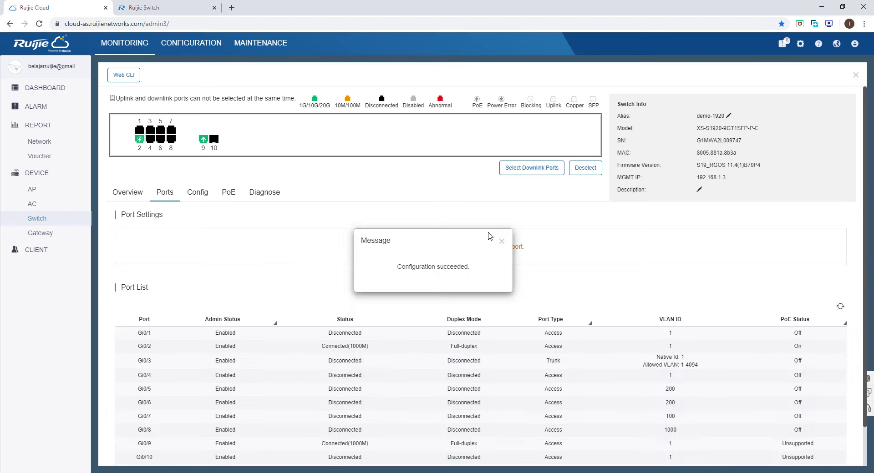
click(501, 241)
Step: Refresh the port list and check the allowed VLANs of trunk port Gi0/6
scroll(501, 241, down, 1)
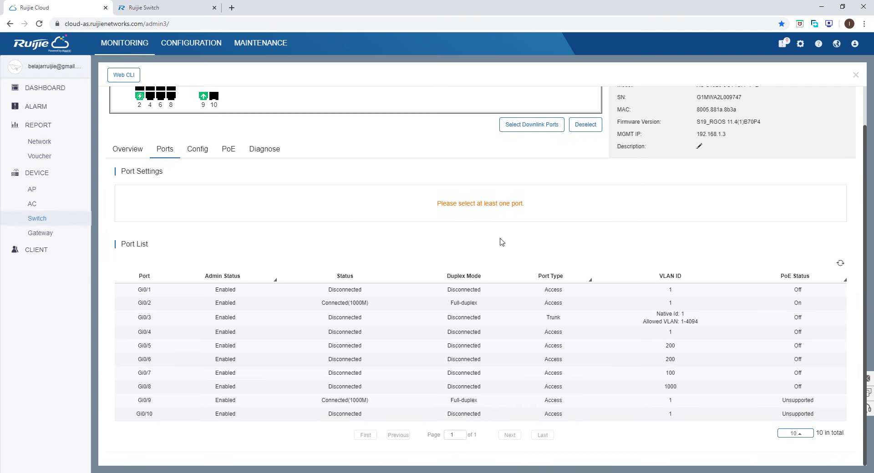
click(840, 263)
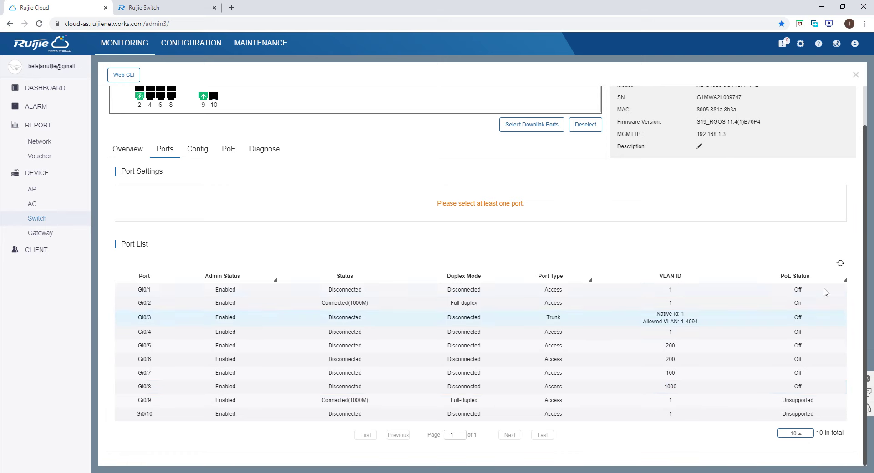
click(840, 263)
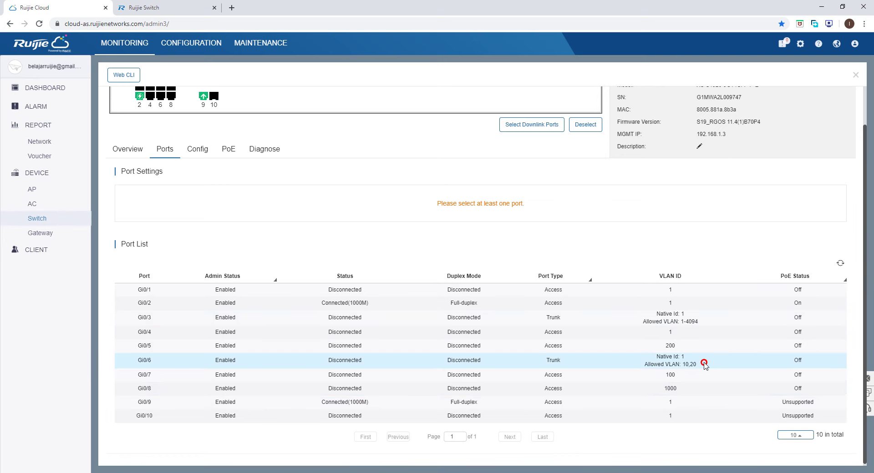
triple_click(703, 365)
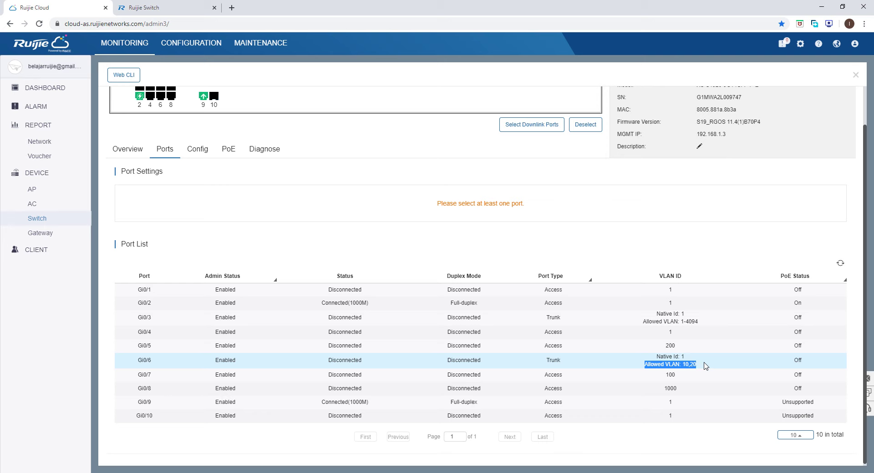
scroll(705, 366, down, 1)
Step: Open the switch's Web CLI and bring up its command entry mode, browsing the other operation categories
scroll(704, 366, up, 1)
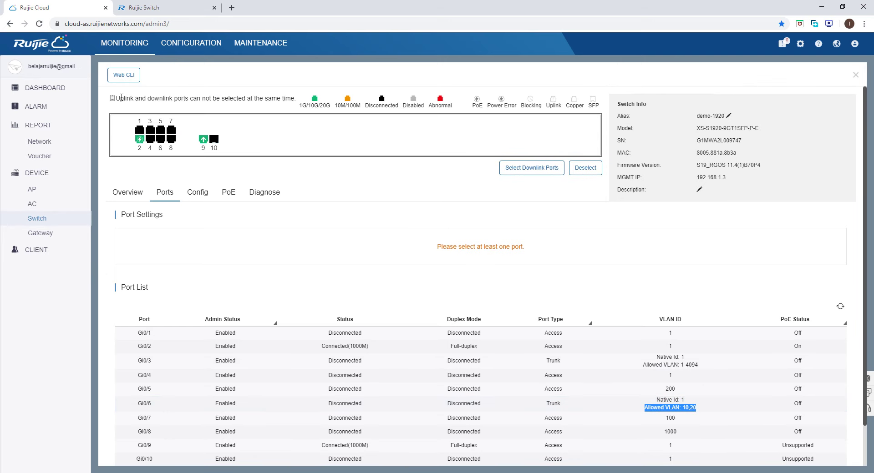
click(124, 75)
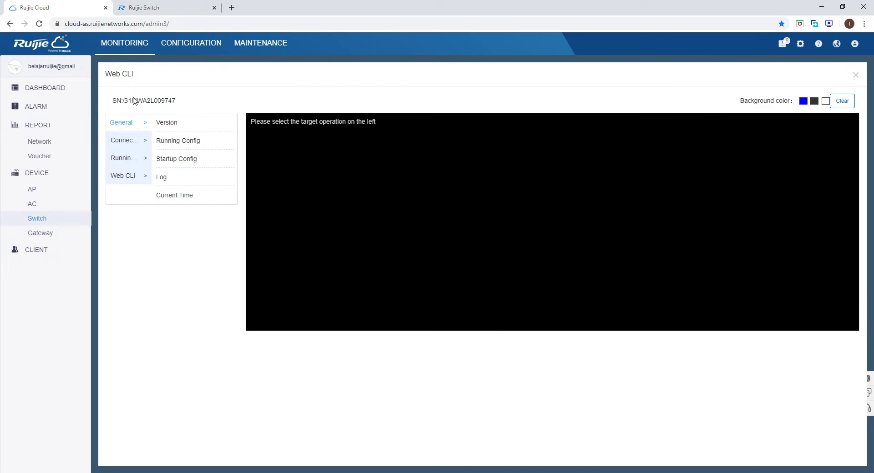
click(143, 176)
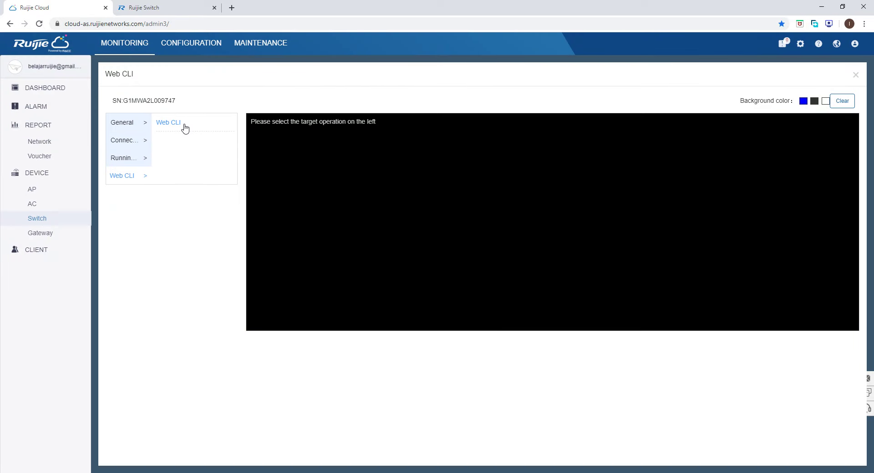
click(184, 127)
click(128, 129)
click(129, 142)
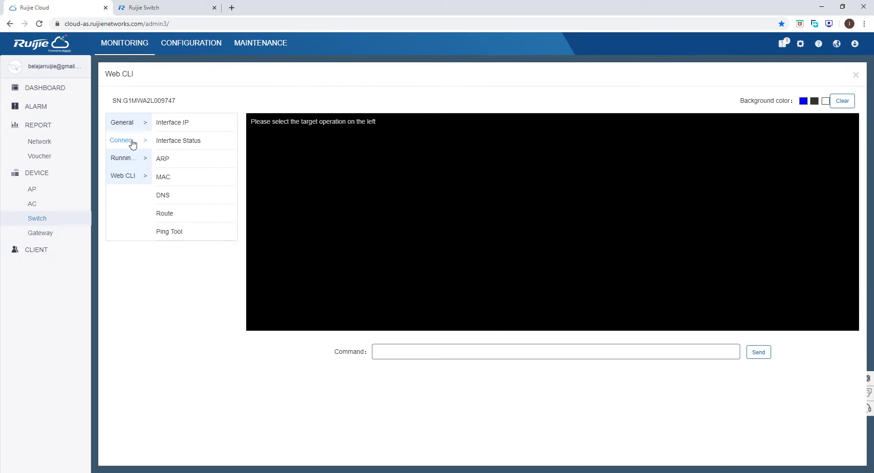
click(124, 158)
click(123, 175)
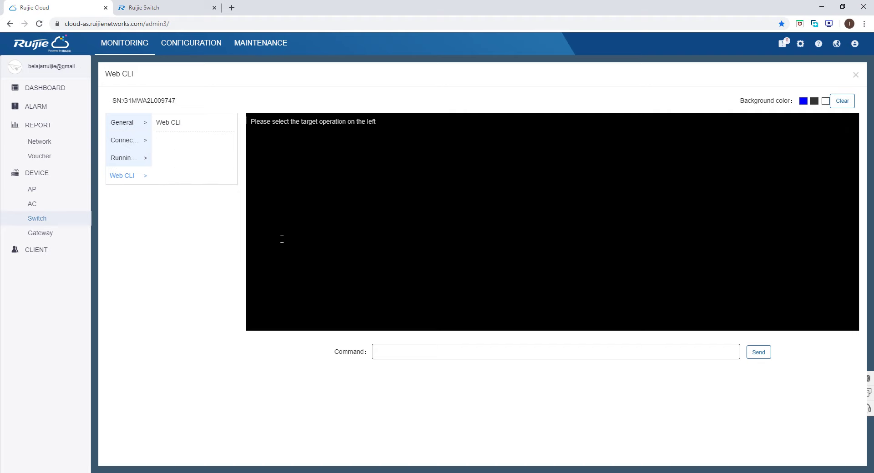
Step: Run "sh vlan" on the switch and check the port assignments of VLANs 100 and 1000
click(411, 351)
text(s)
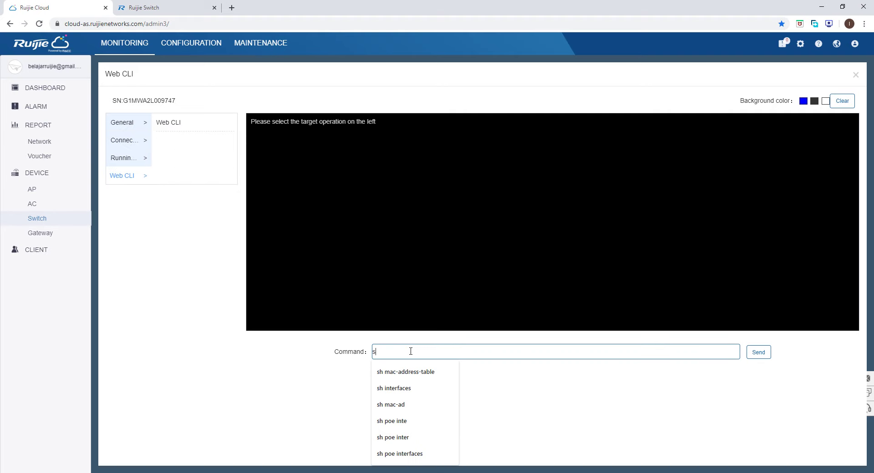
text(h vla)
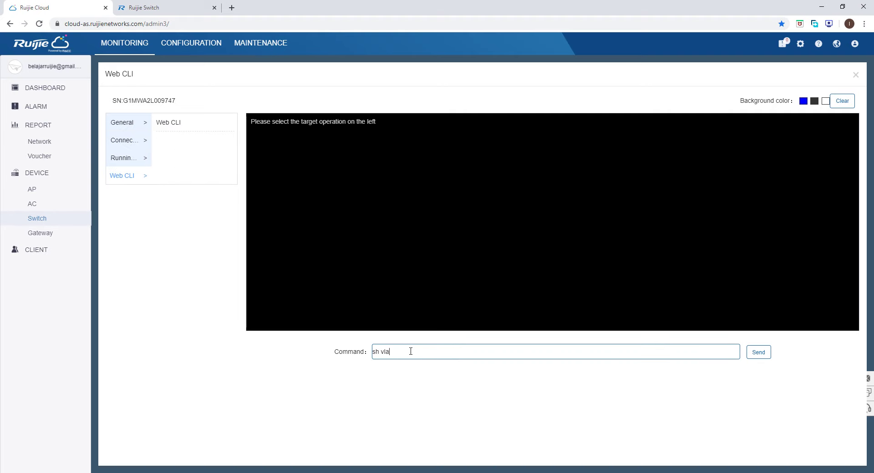
text(n)
key(Return)
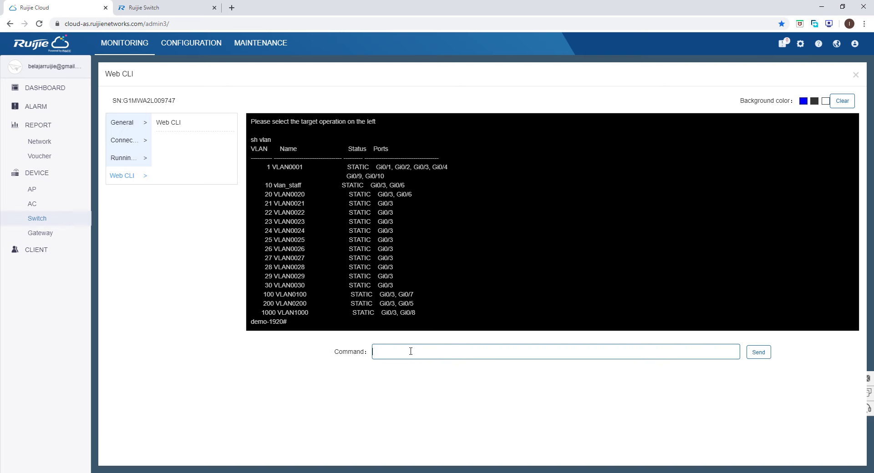
click(418, 295)
triple_click(417, 295)
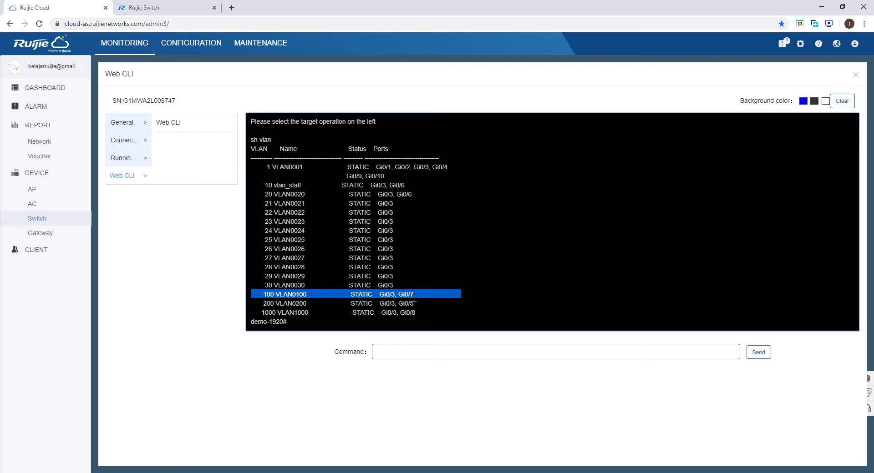
click(414, 299)
click(417, 315)
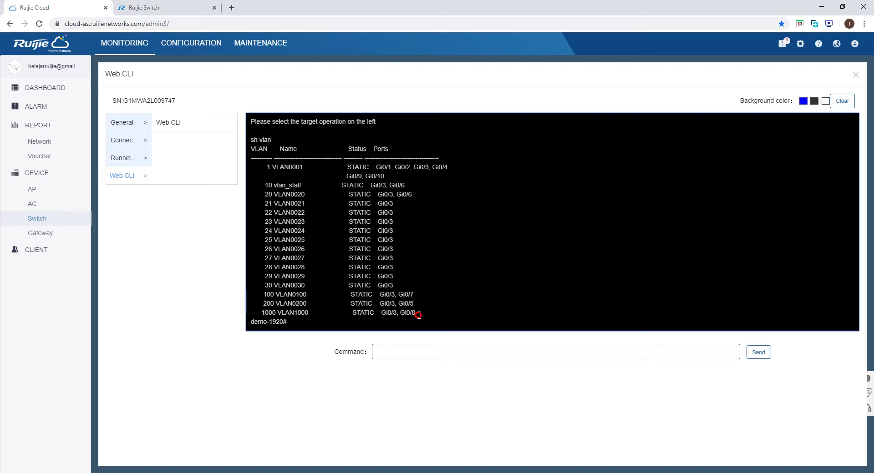
triple_click(418, 315)
Step: Run "sh run int gi 0/8" to view the running configuration of port Gi0/8
click(392, 354)
text(s)
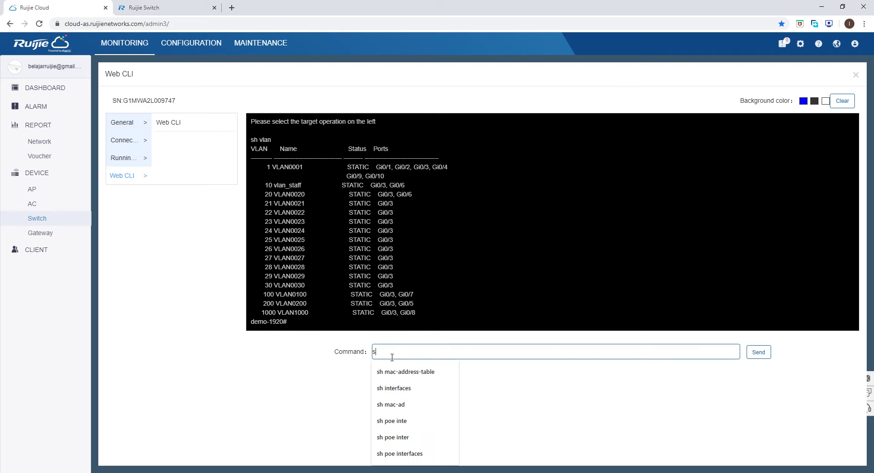
text(h run int)
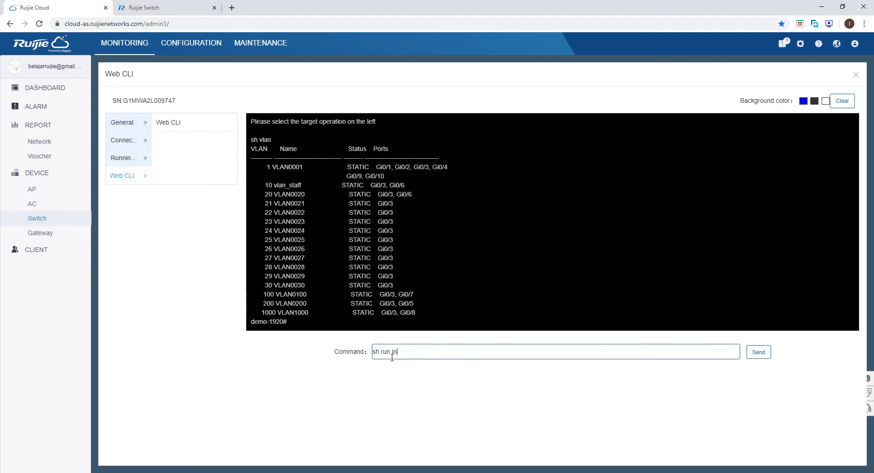
text( gi 0/8)
key(Return)
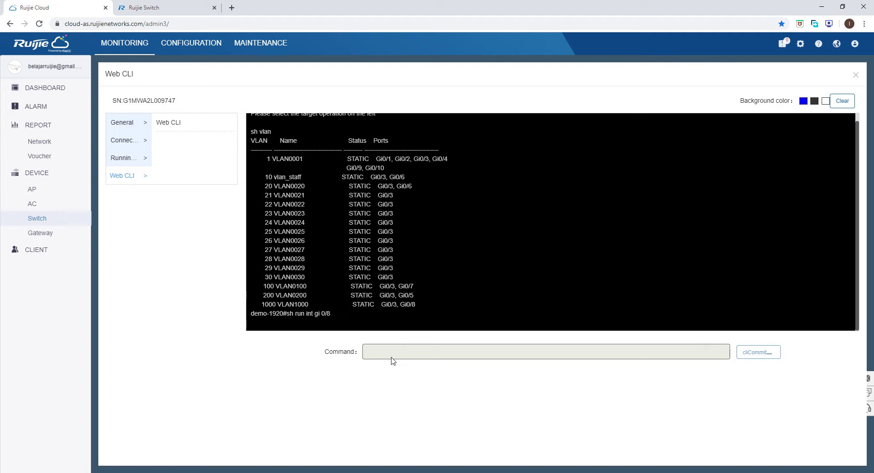
click(343, 313)
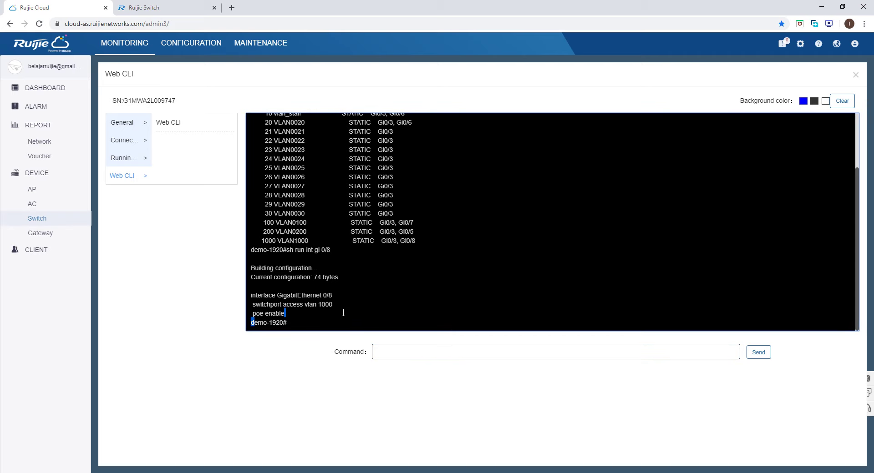
Step: Run "sh run int gi0/7" to view the running configuration of port Gi0/7
click(403, 352)
text(sh )
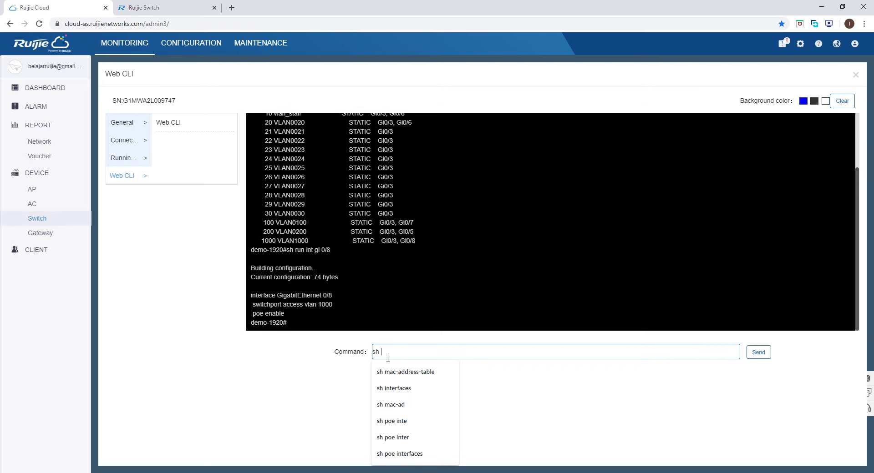
text(run intr)
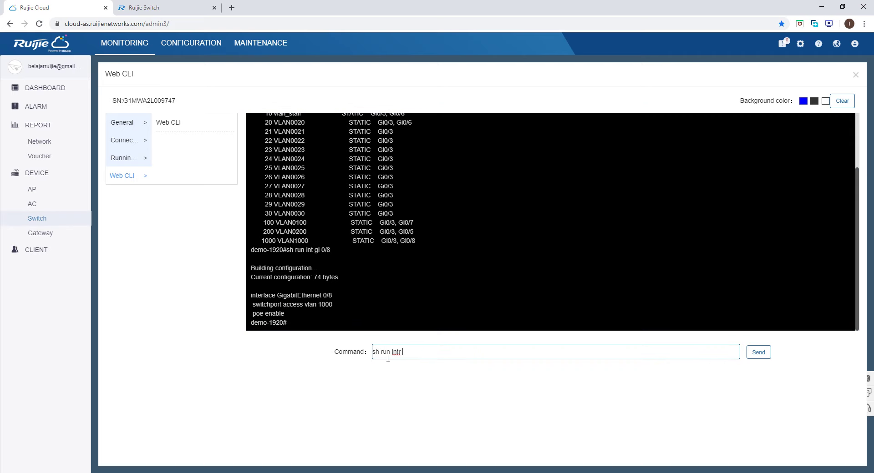
key(BackSpace)
key(BackSpace)
text(gi0/7)
key(Return)
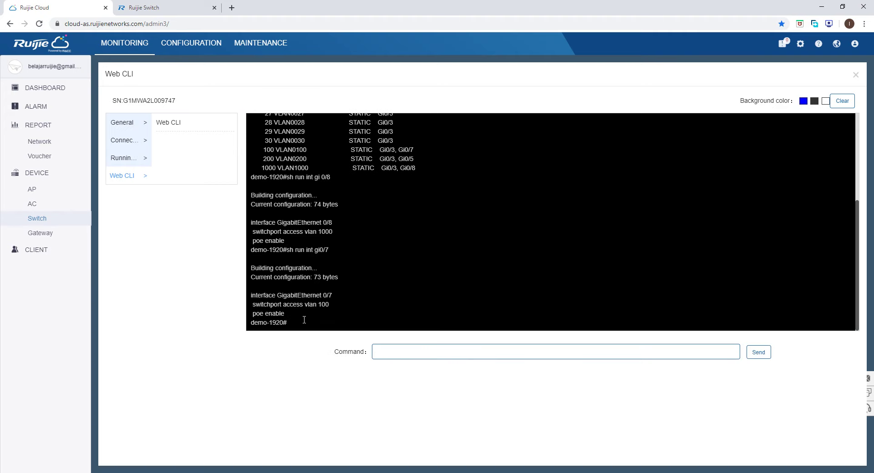
Step: Review the Gi0/7 and Gi0/8 configurations in the command output and close the Web CLI
drag(305, 319, 248, 297)
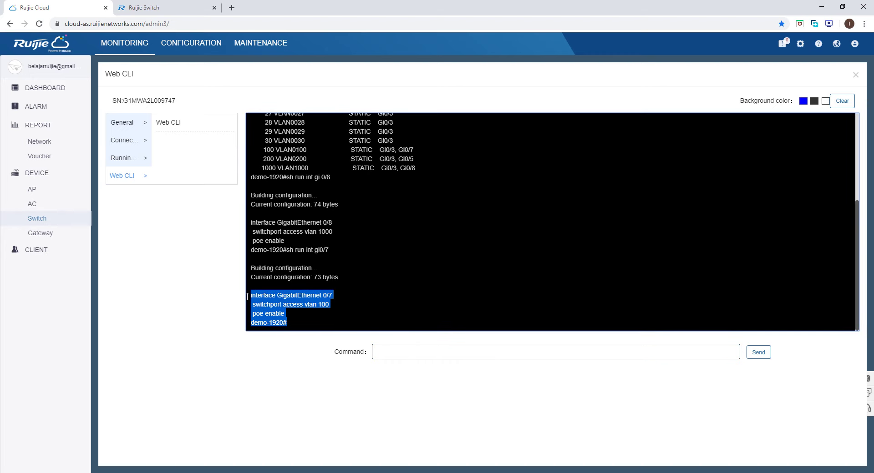
click(310, 239)
drag(330, 251, 251, 223)
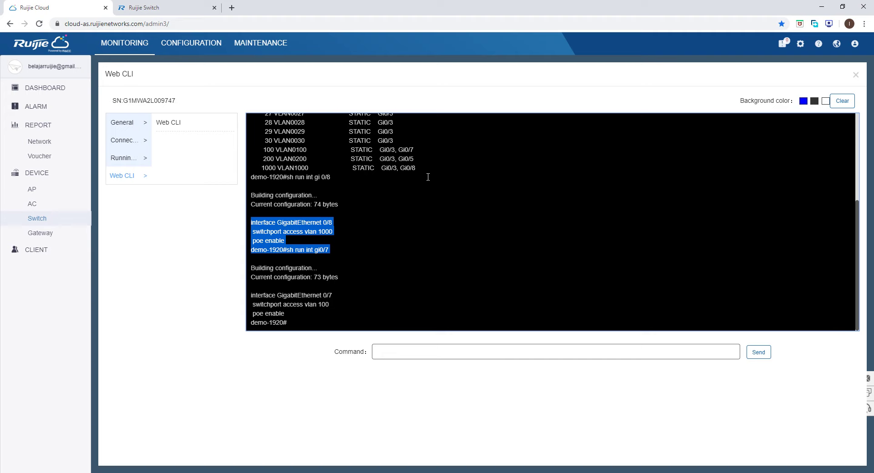
scroll(519, 222, up, 2)
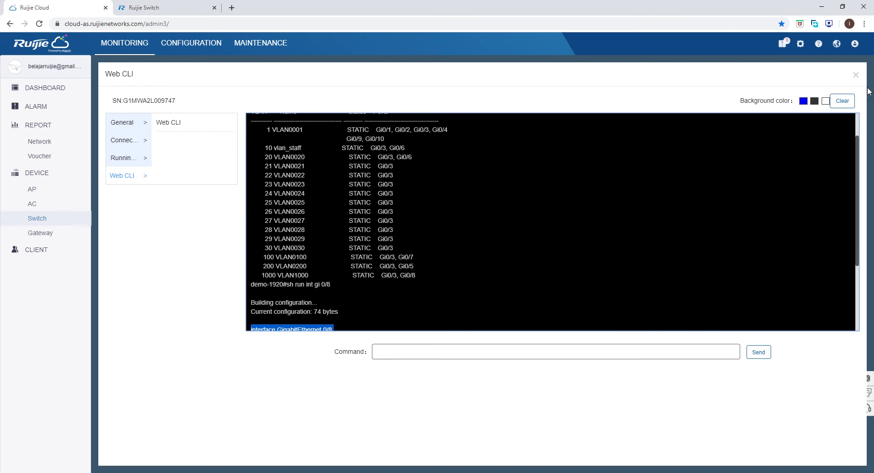
click(855, 75)
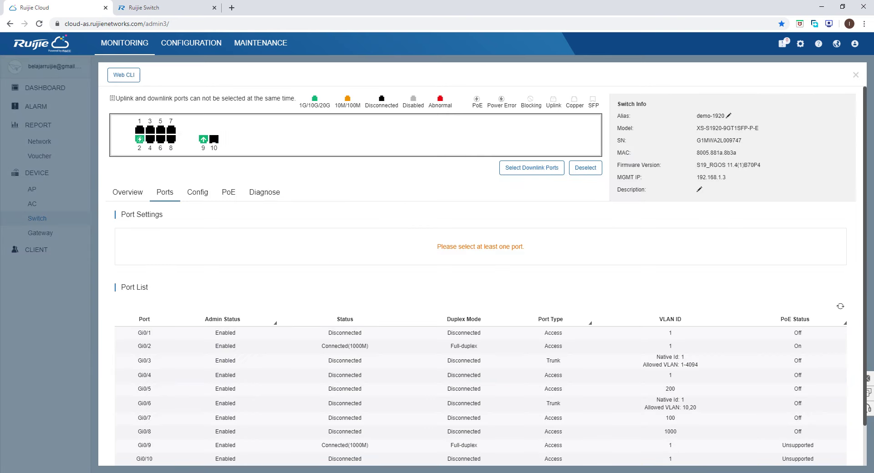